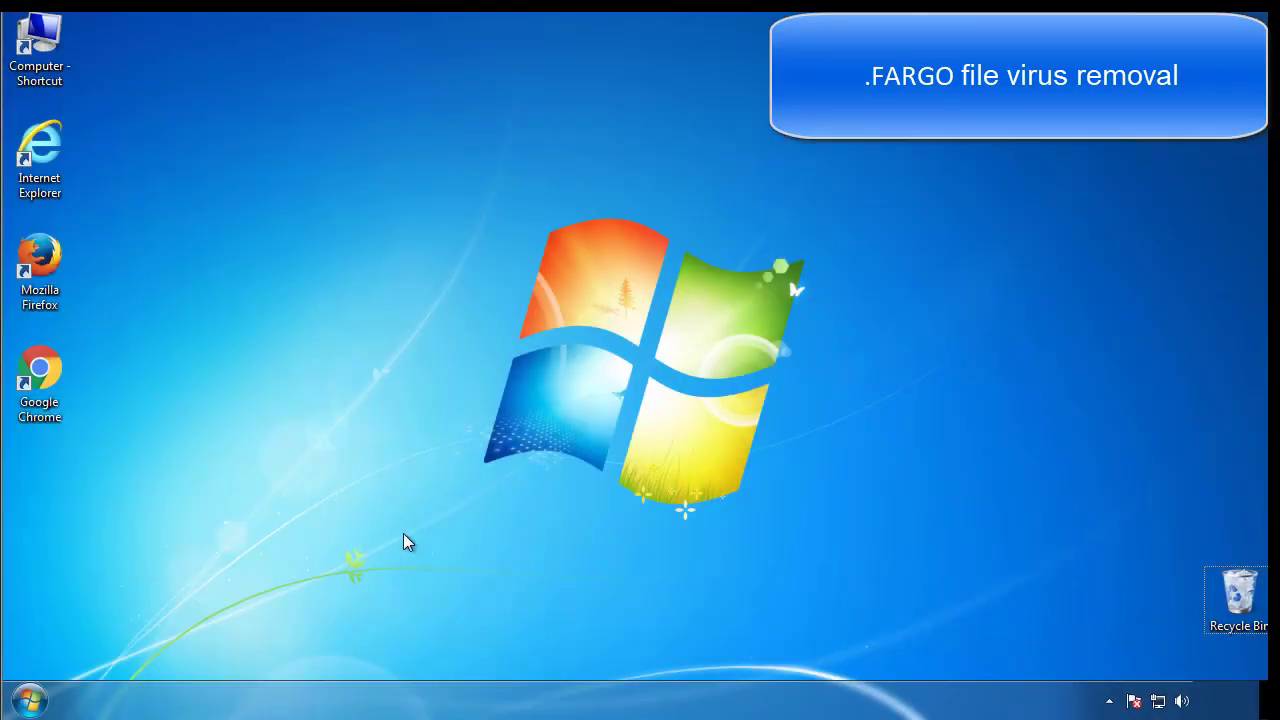
Step: Enable Safe boot (Minimal) on the msconfig Boot tab and restart into Safe Mode
click(30, 700)
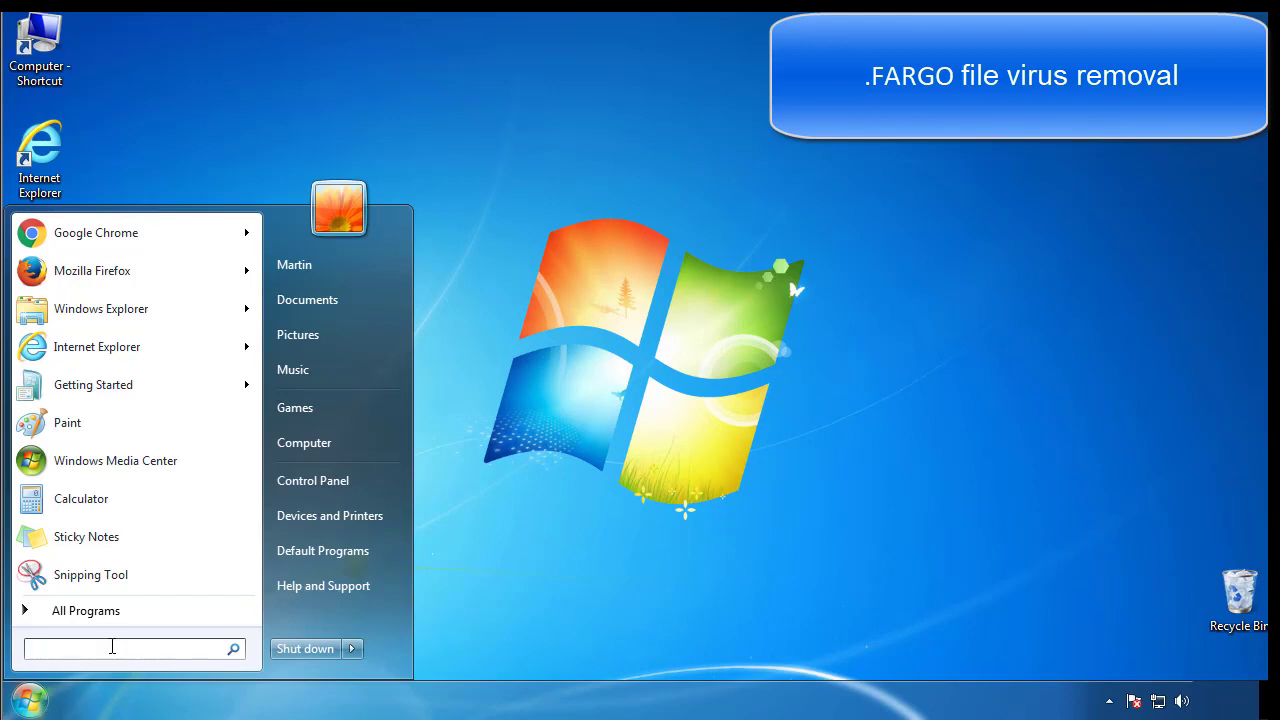
text(msconfig)
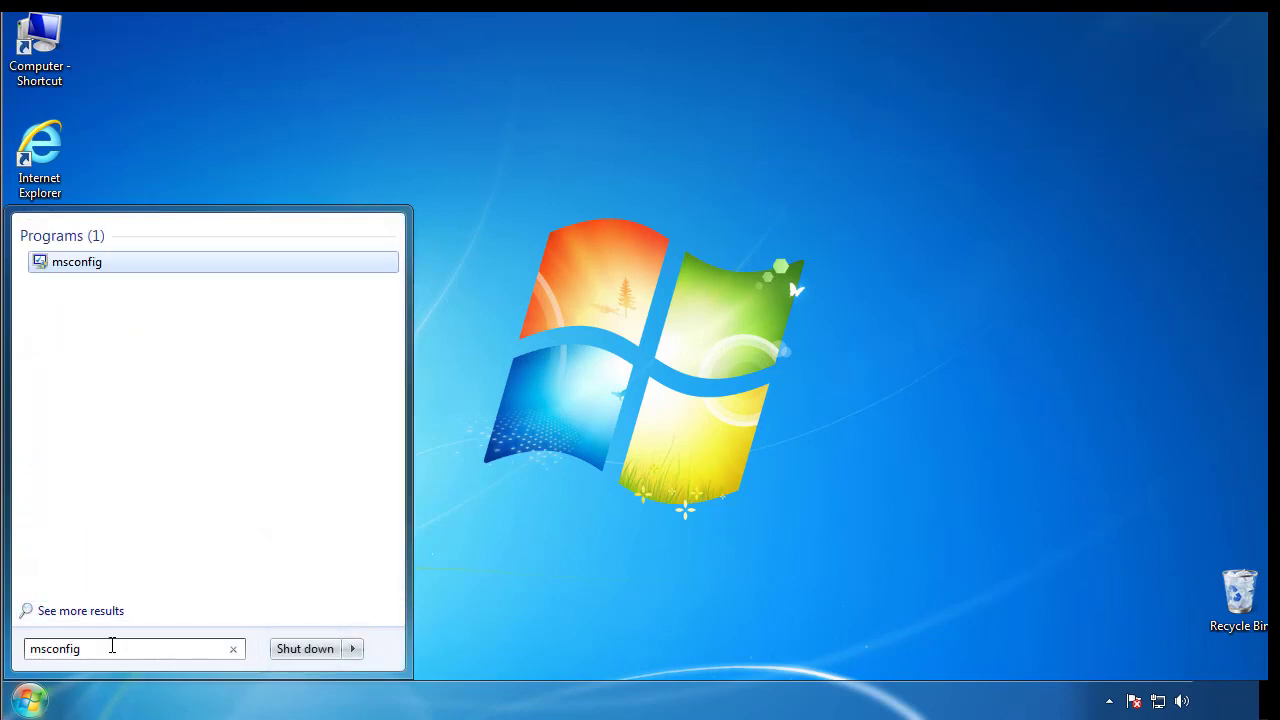
key(Return)
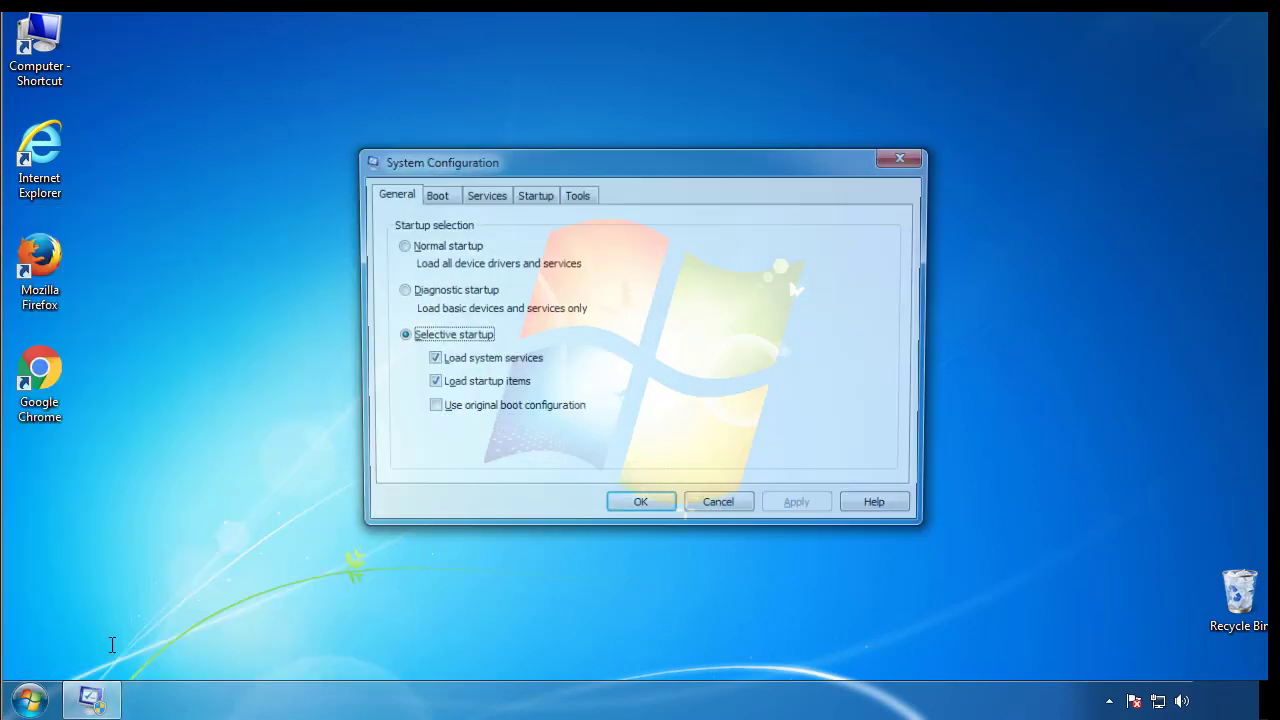
click(431, 194)
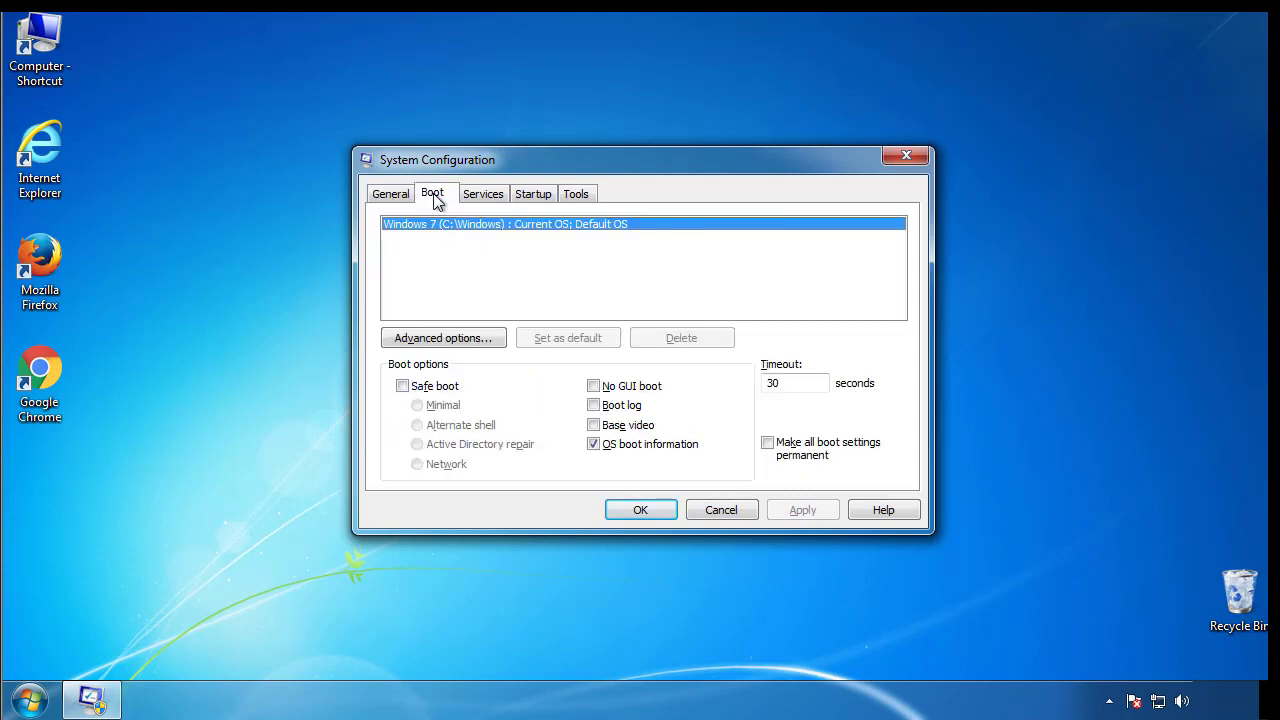
click(402, 386)
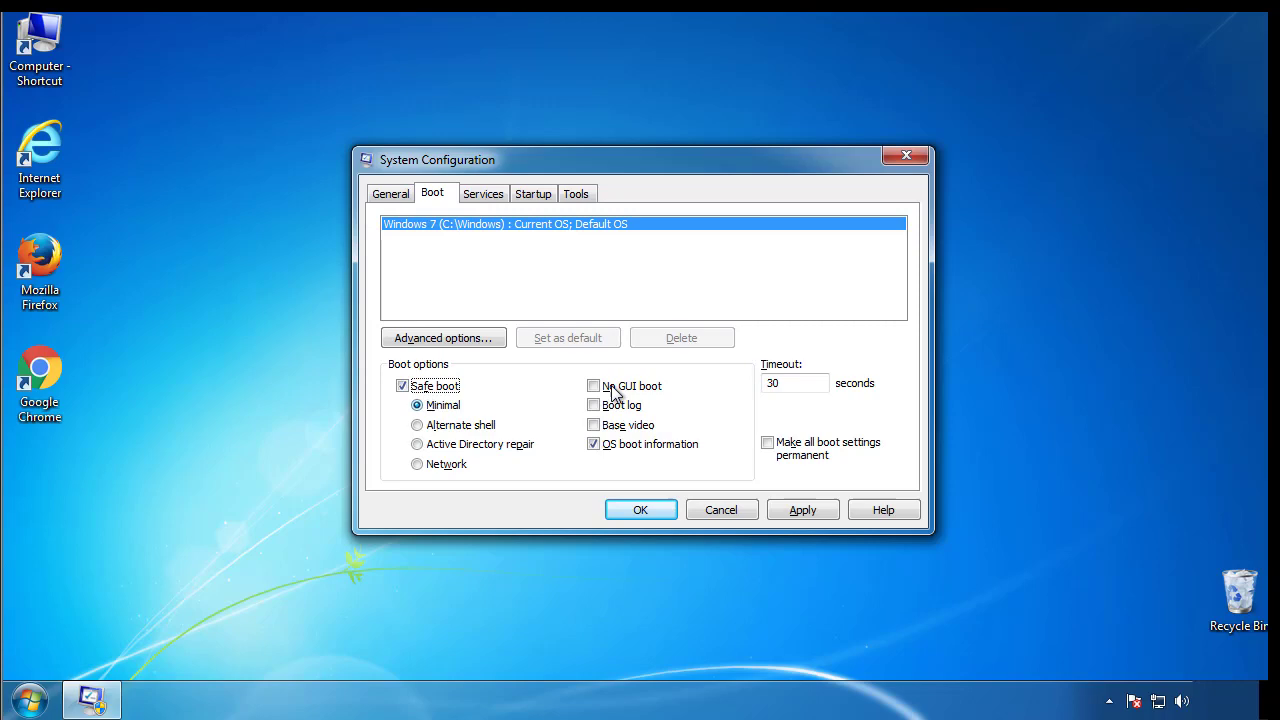
click(656, 516)
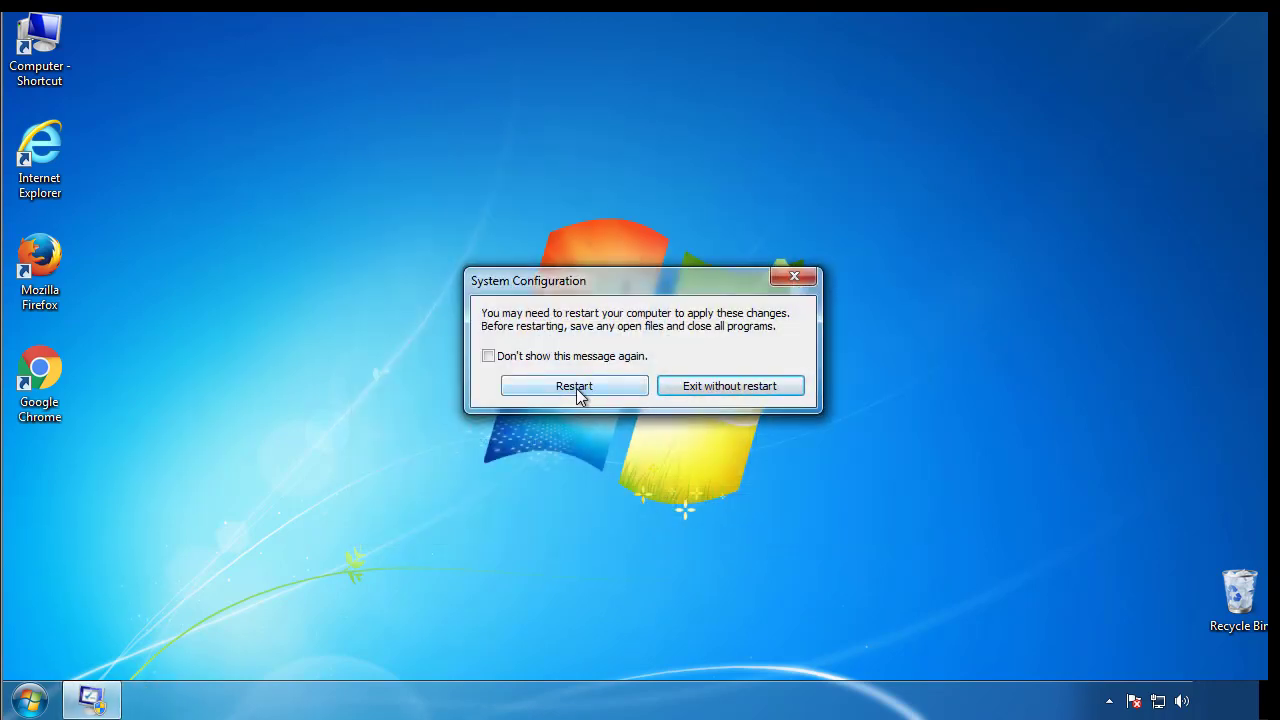
click(579, 389)
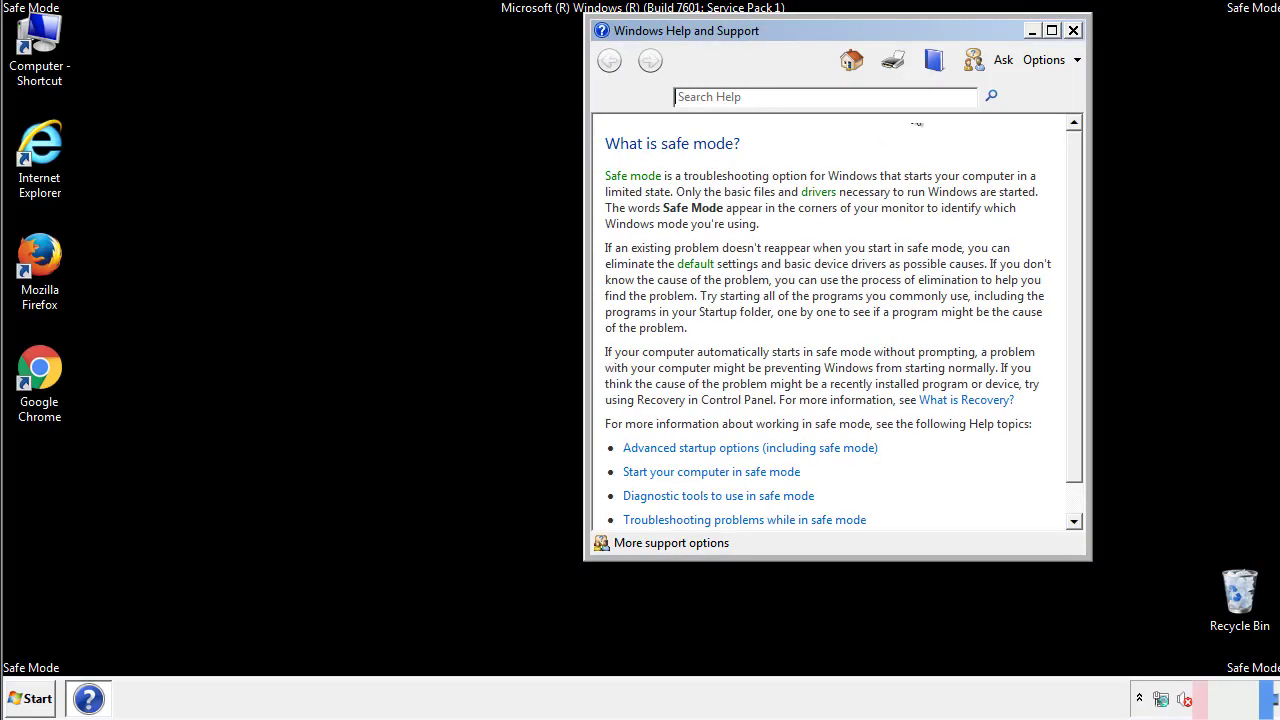
Step: Close the Safe Mode help and turn on 'Show hidden files, folders, and drives' in Folder Options
click(1073, 30)
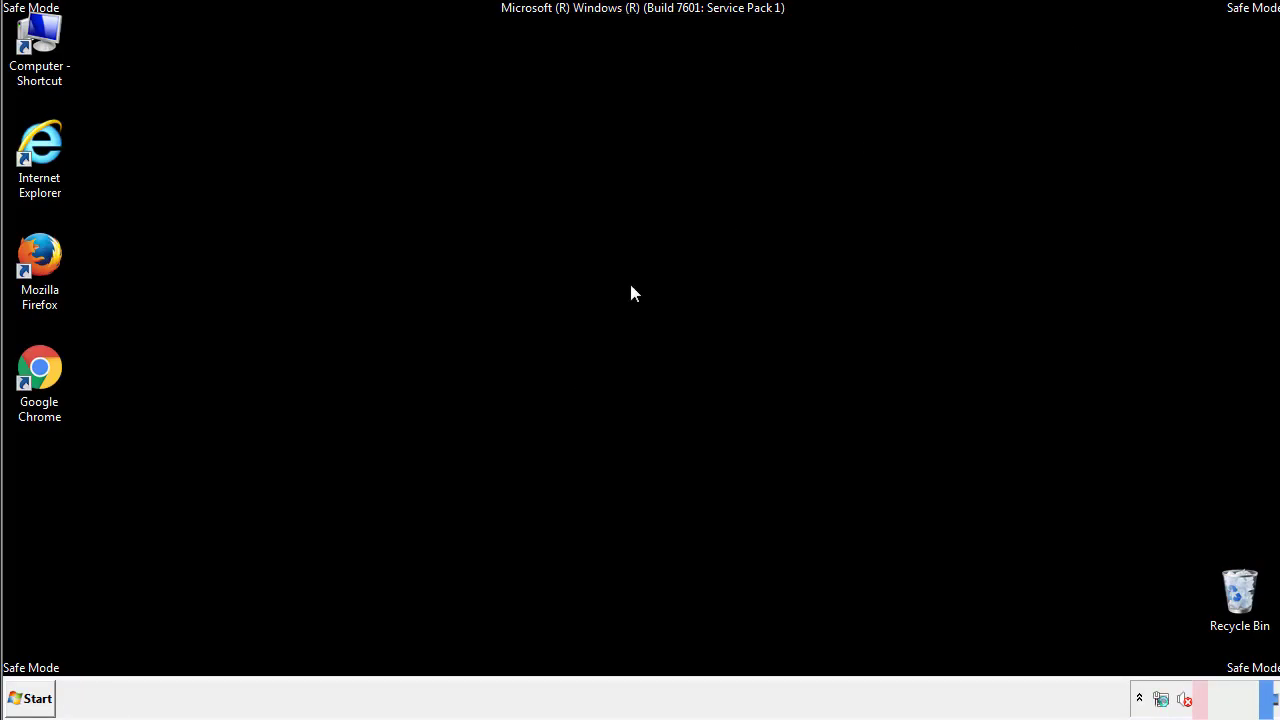
click(40, 696)
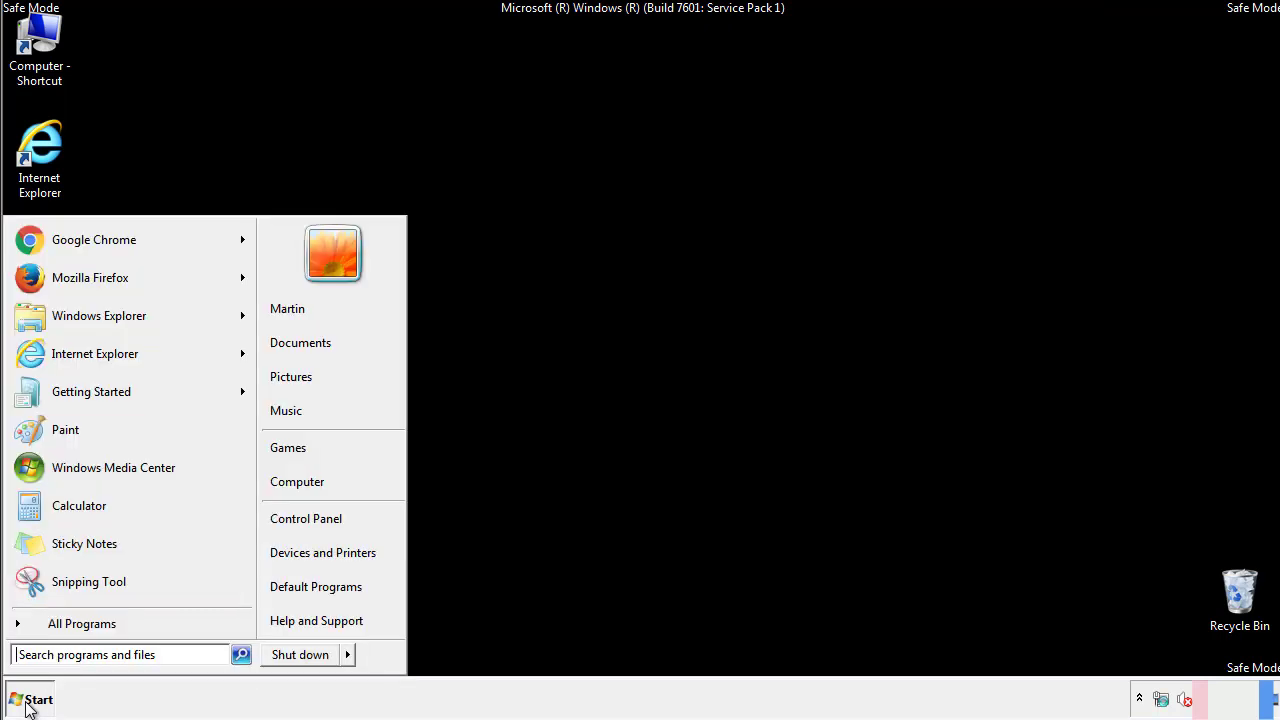
click(318, 516)
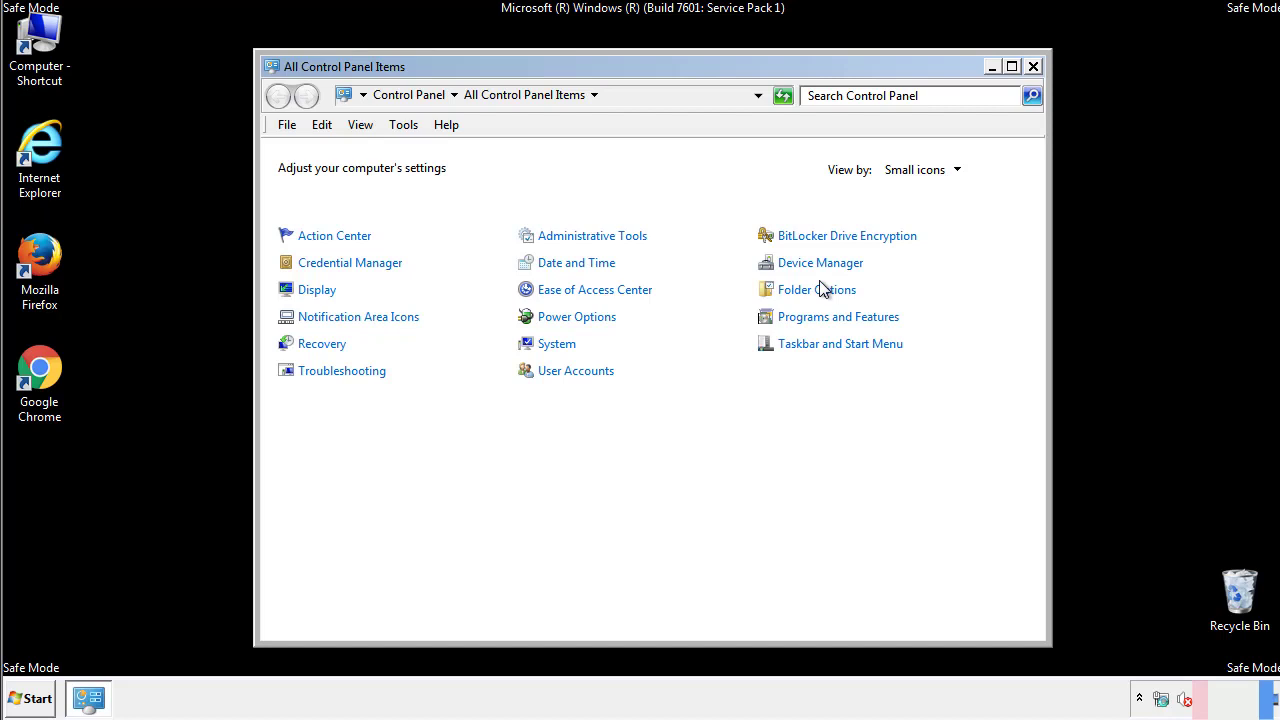
click(818, 290)
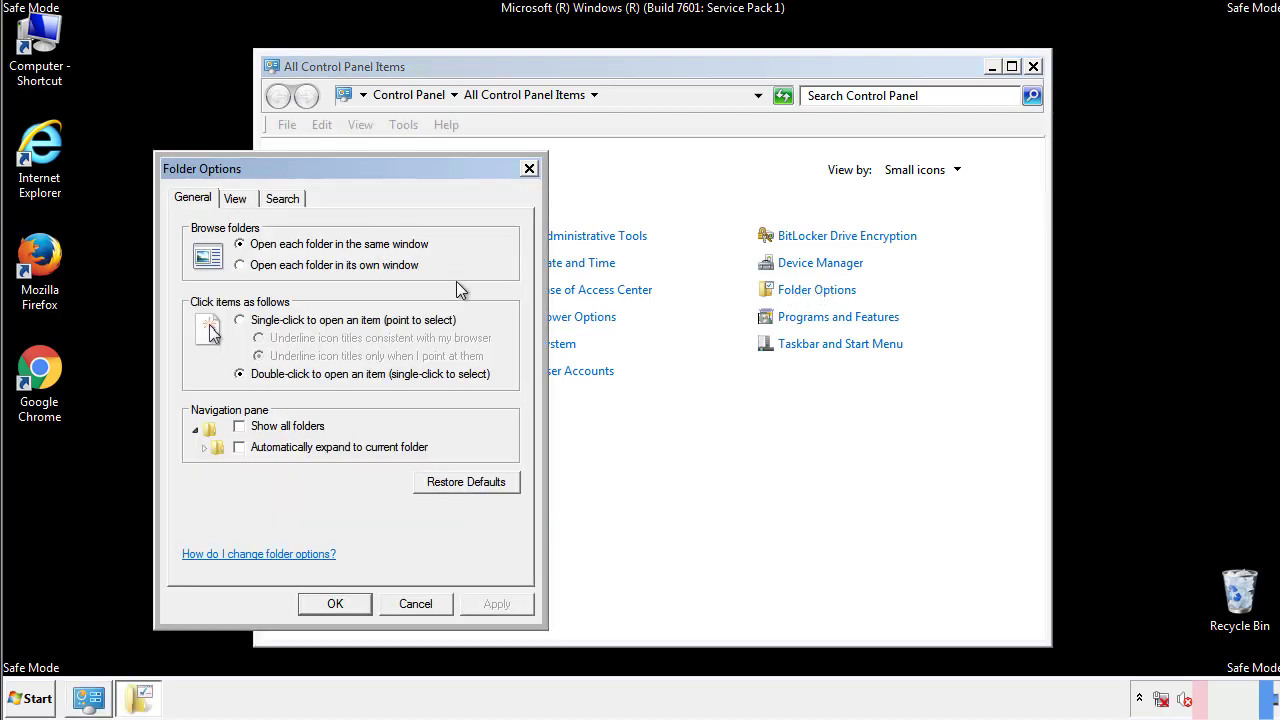
click(237, 201)
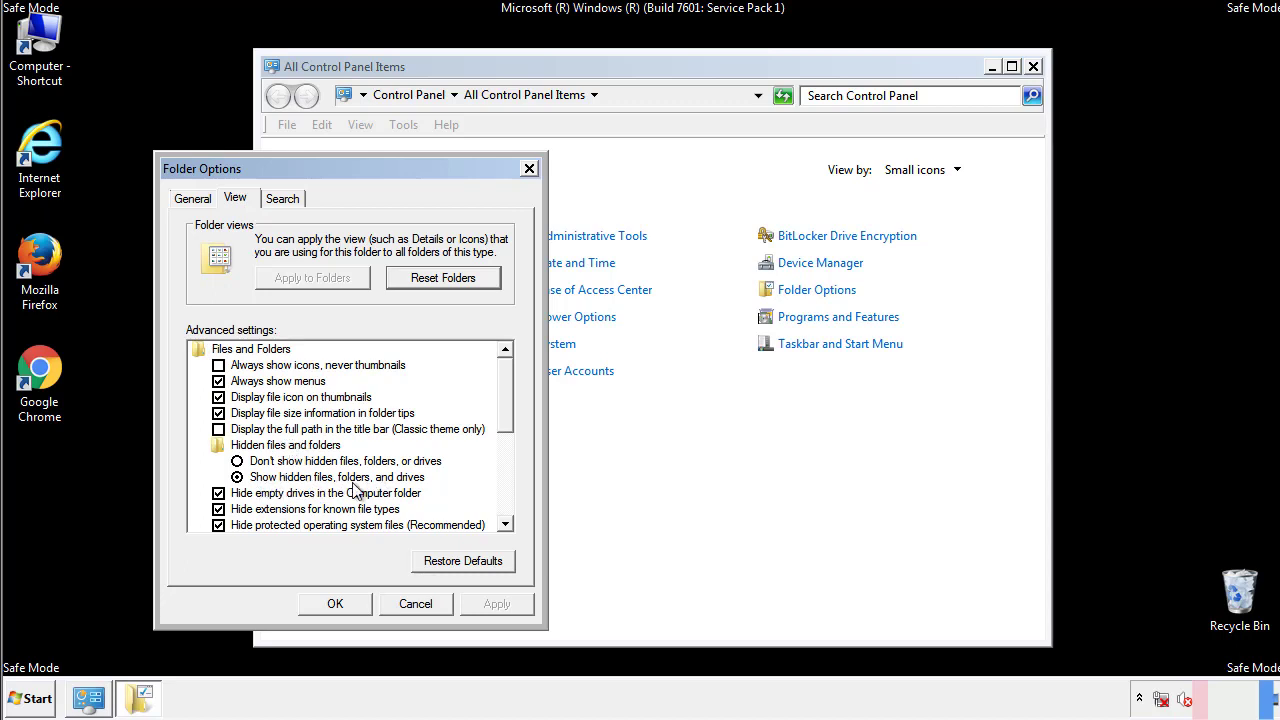
click(345, 601)
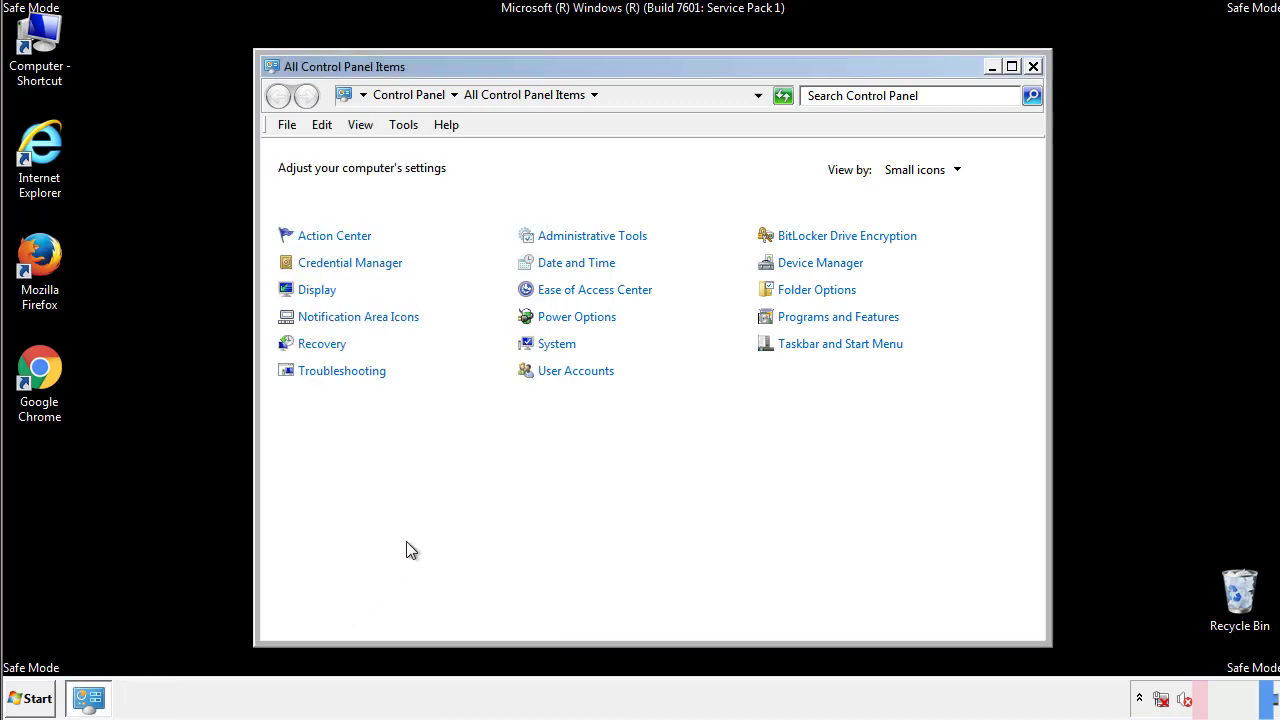
click(1033, 66)
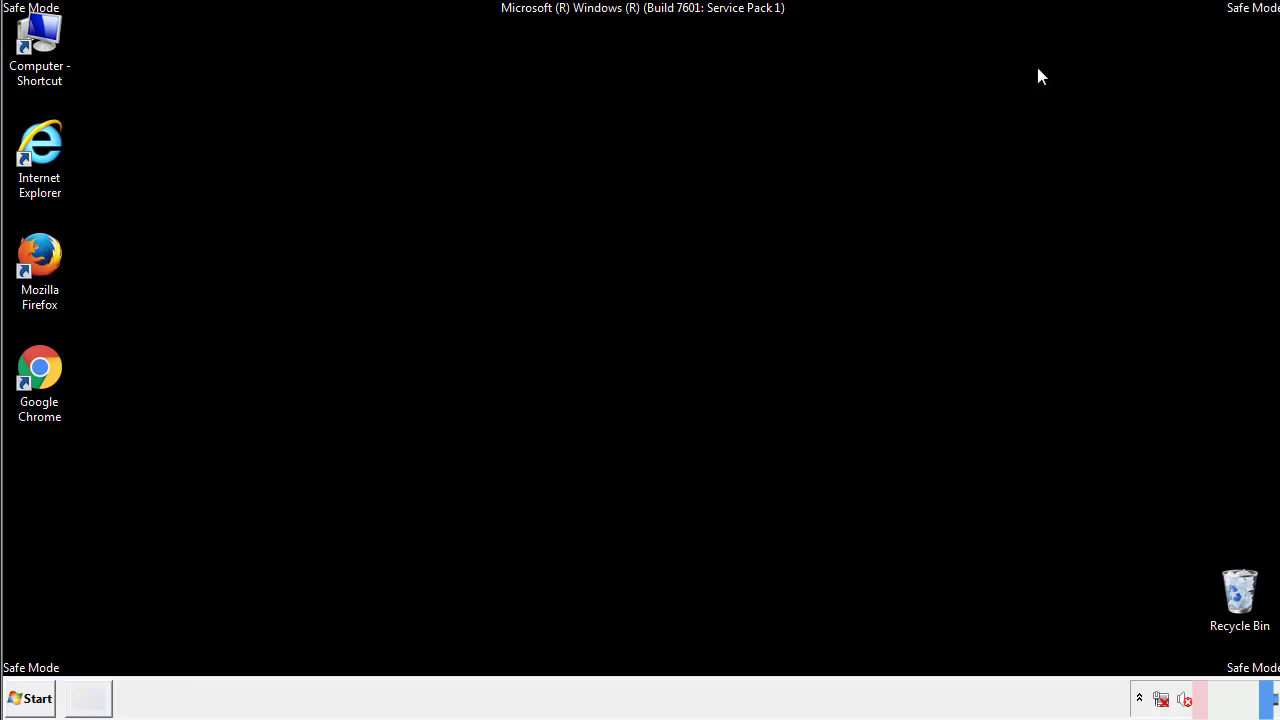
Step: Browse to C:\Windows\System32\drivers\etc and open the hosts file, bringing up Open with
double_click(50, 37)
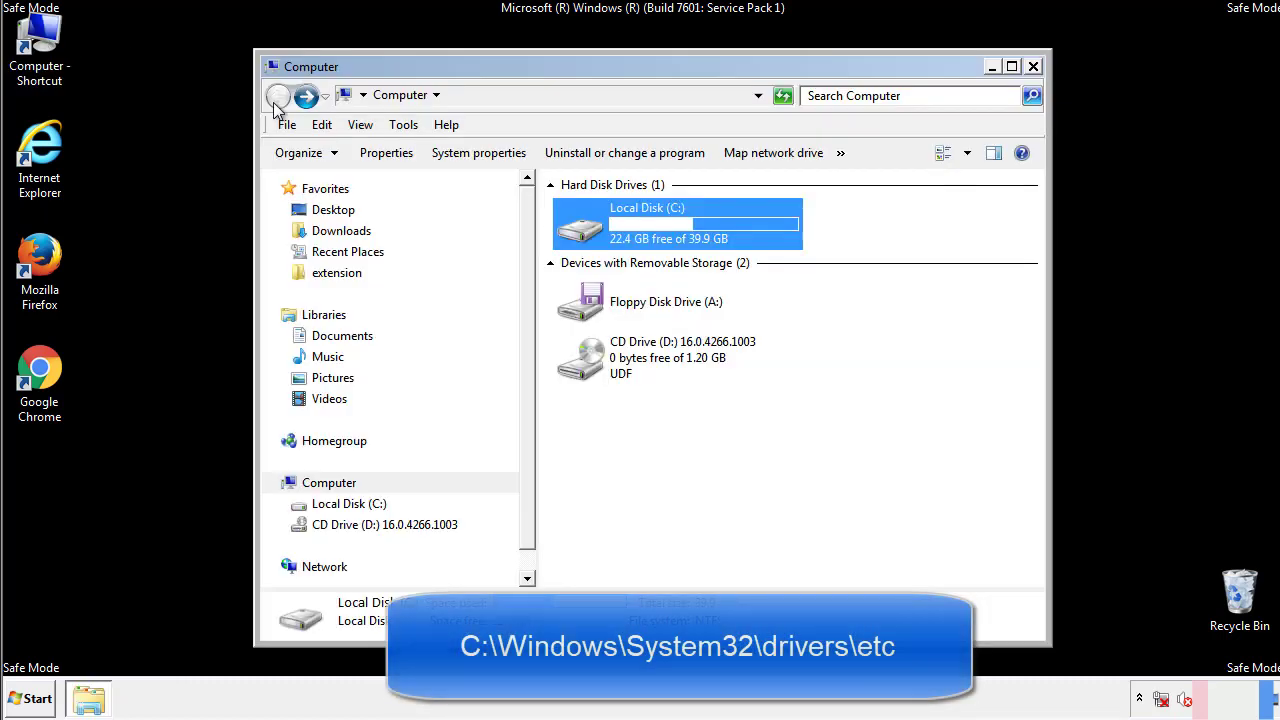
double_click(575, 225)
click(583, 368)
double_click(585, 370)
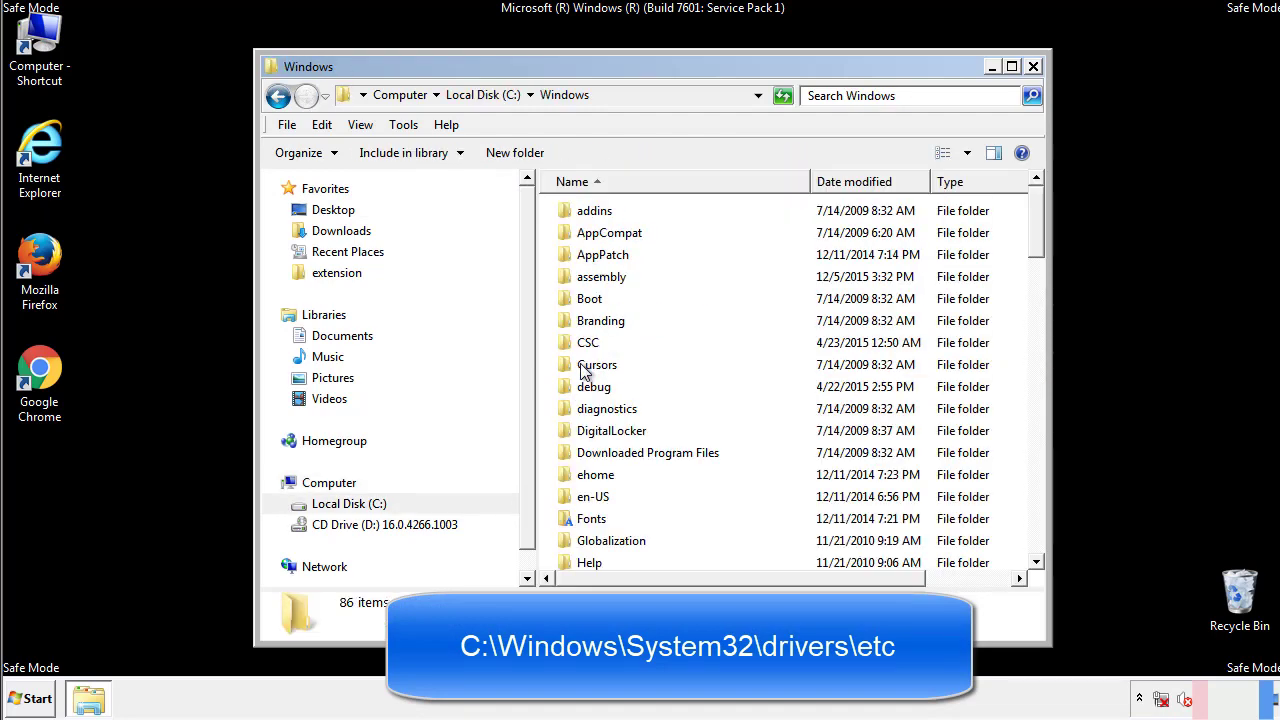
scroll(588, 450, down, 2)
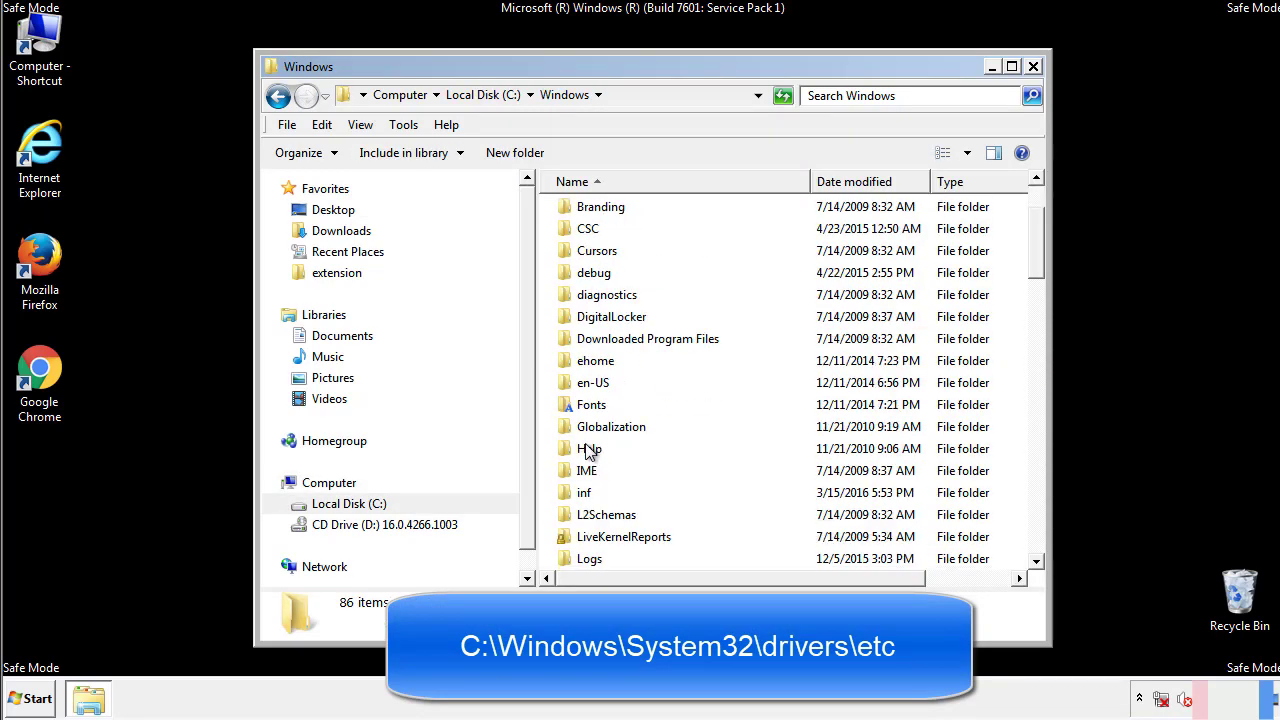
scroll(588, 452, down, 7)
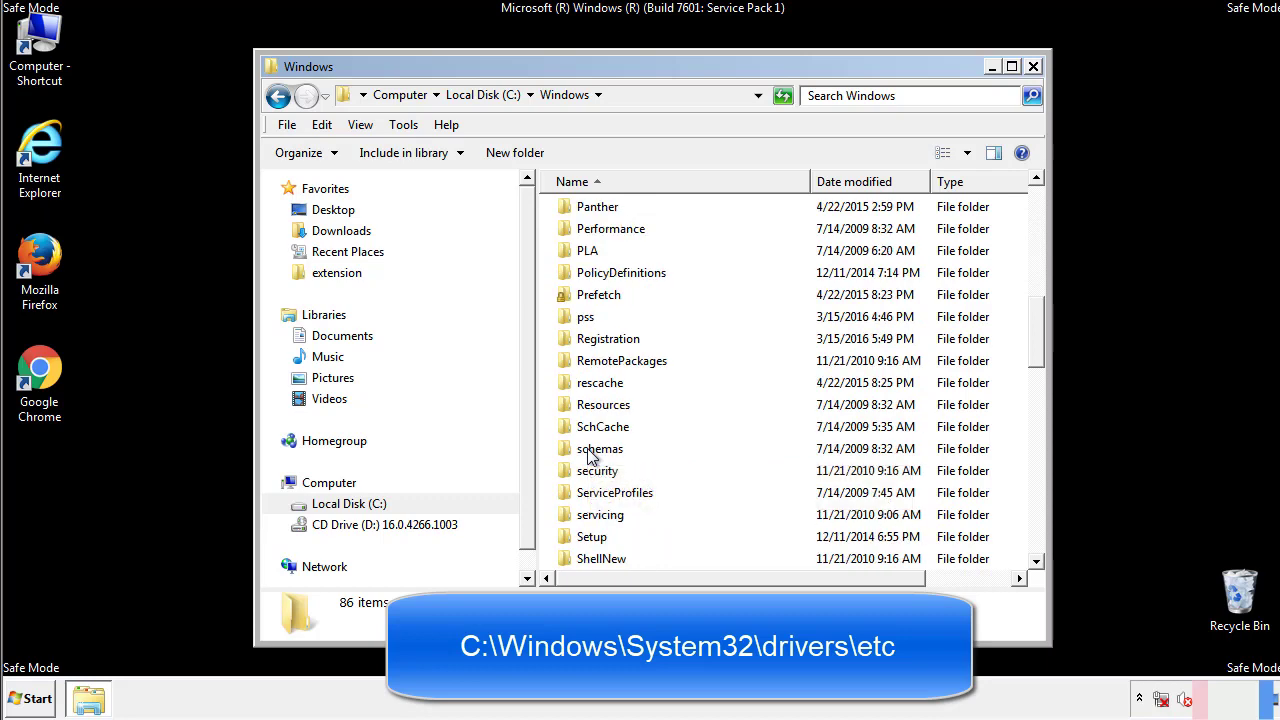
scroll(590, 455, down, 2)
double_click(605, 516)
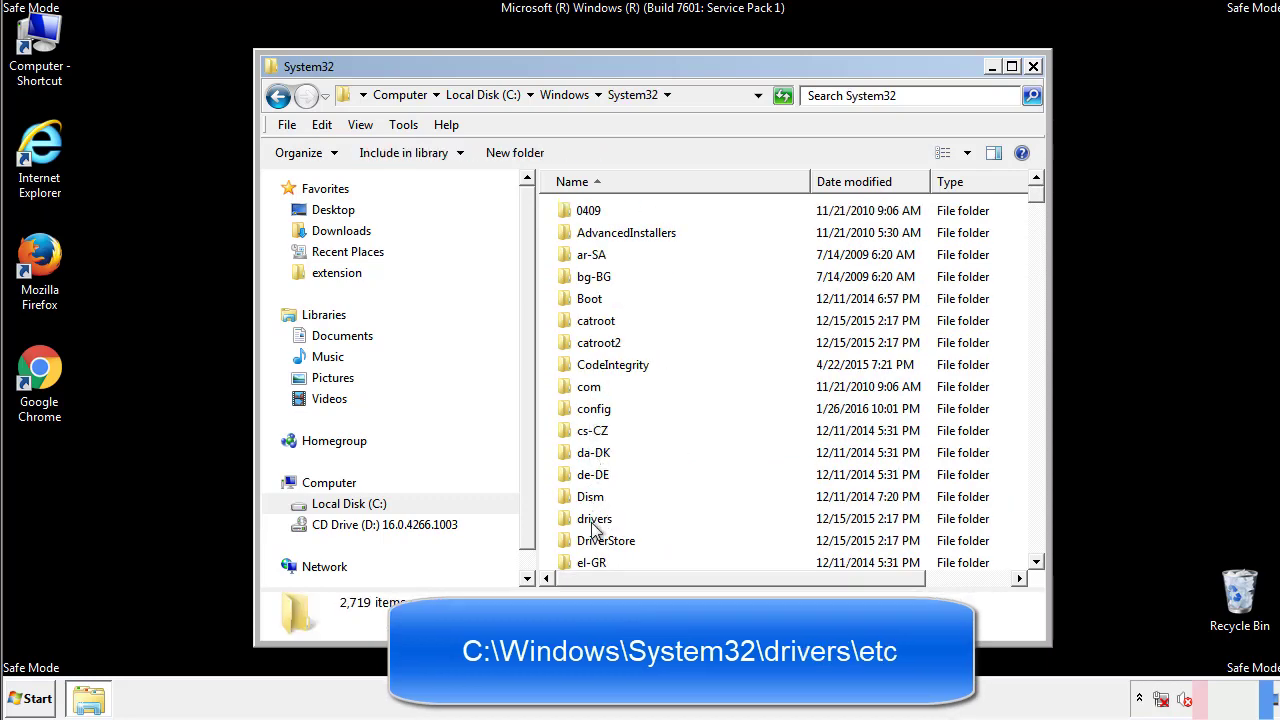
double_click(595, 522)
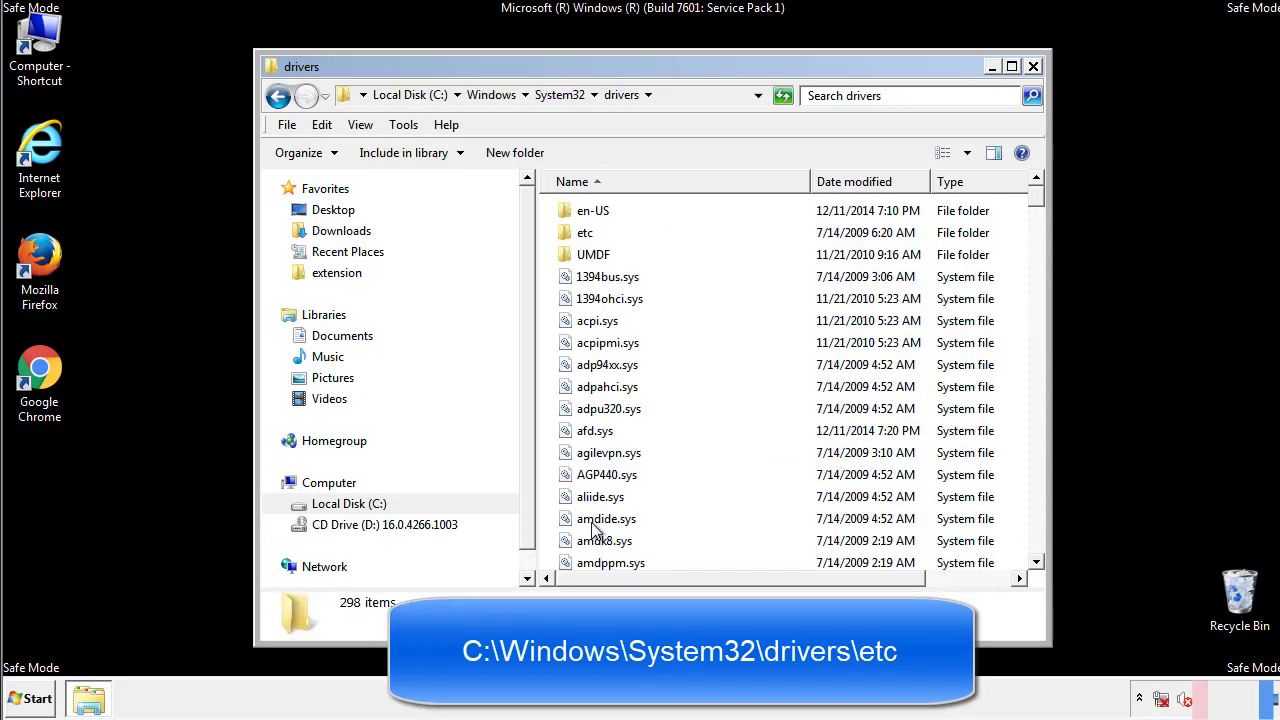
double_click(572, 241)
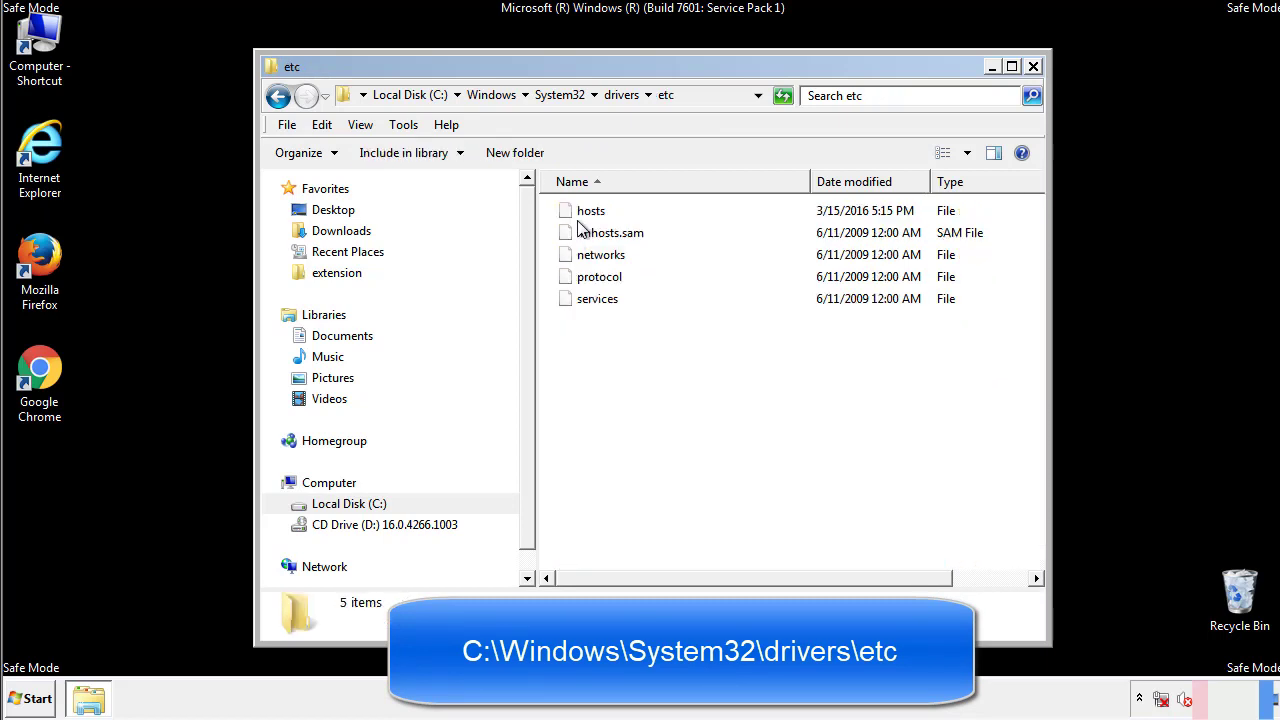
double_click(583, 212)
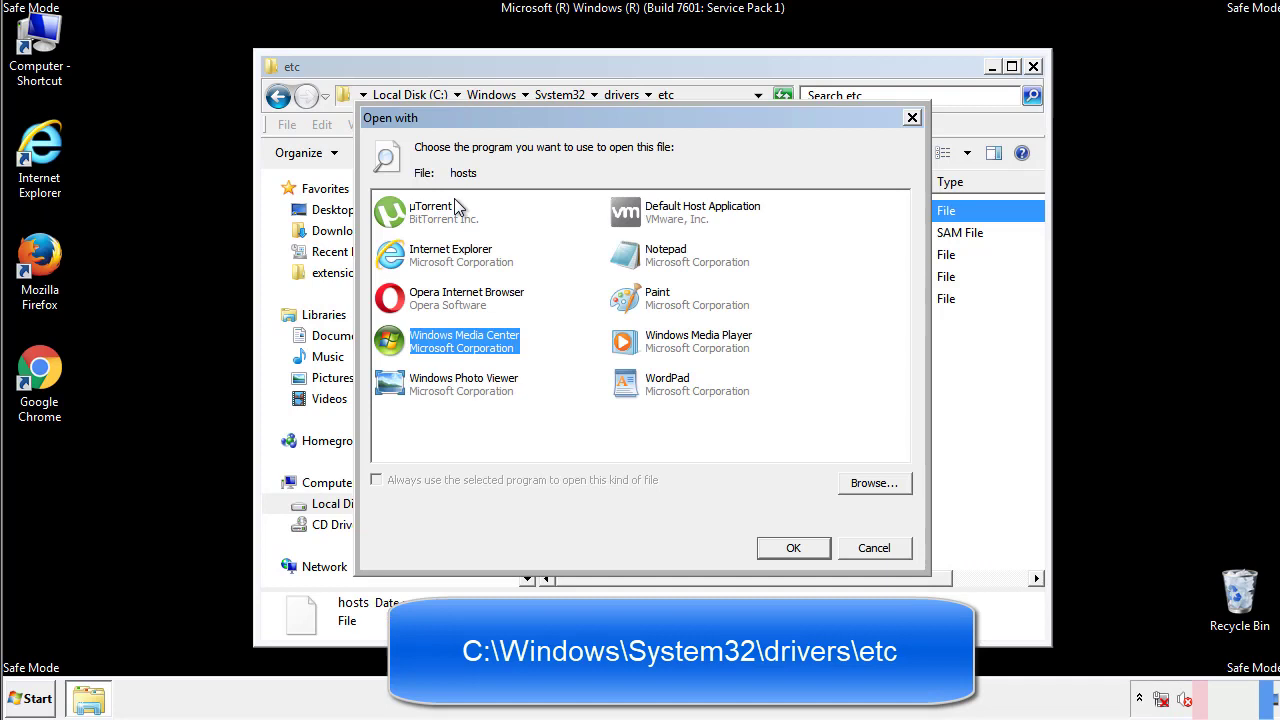
Step: Open hosts in Notepad and delete the four injected host entry lines
click(648, 262)
click(793, 548)
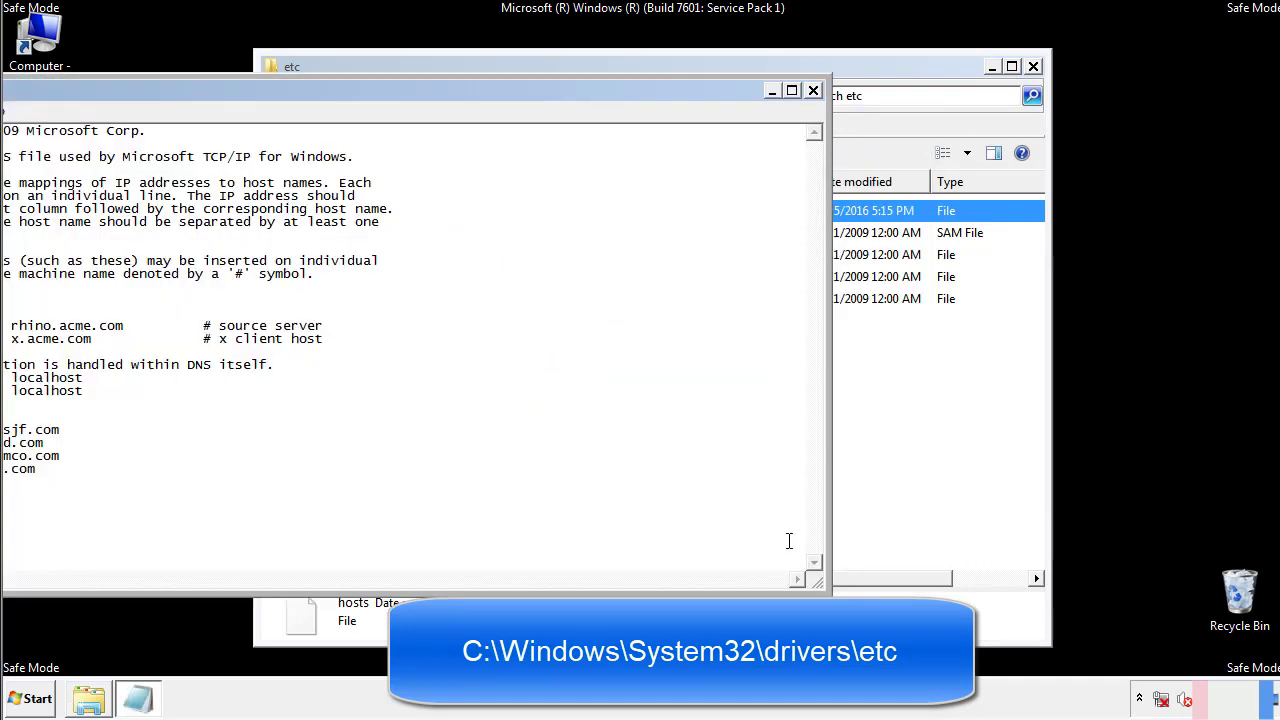
drag(523, 91, 814, 109)
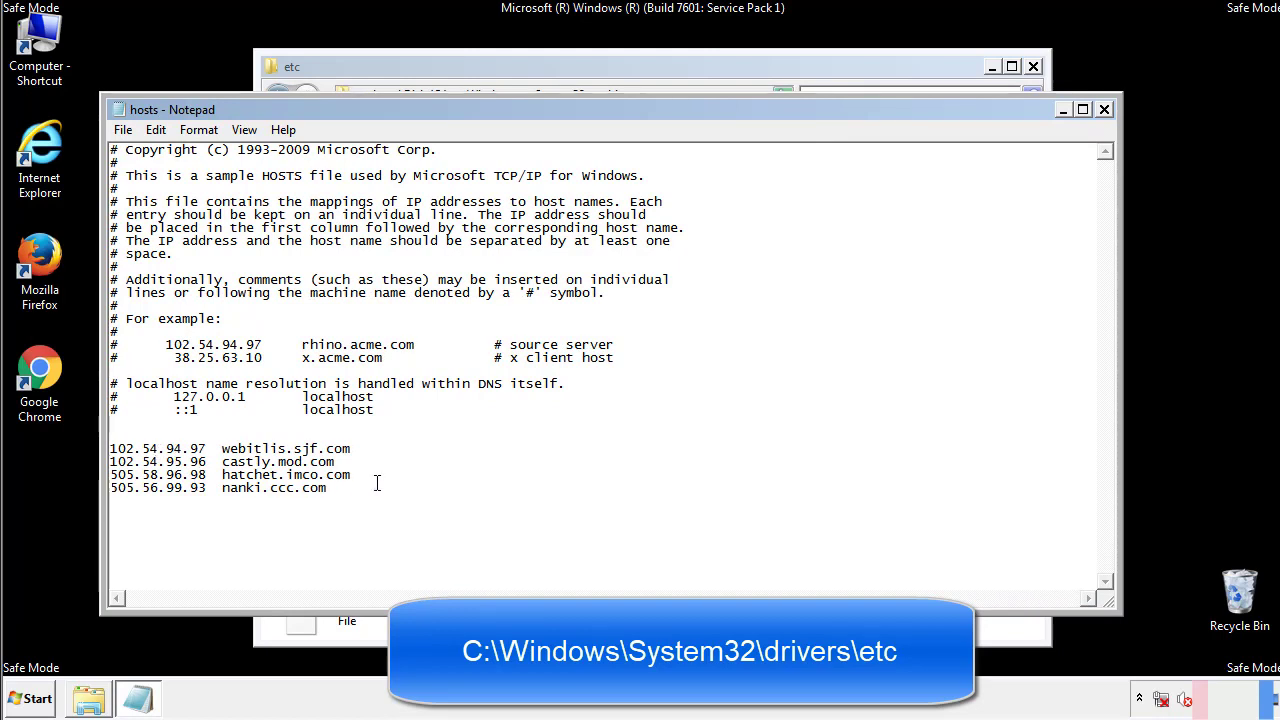
key(shift+Up)
key(shift+Up)
key(shift+Up)
key(shift+Home)
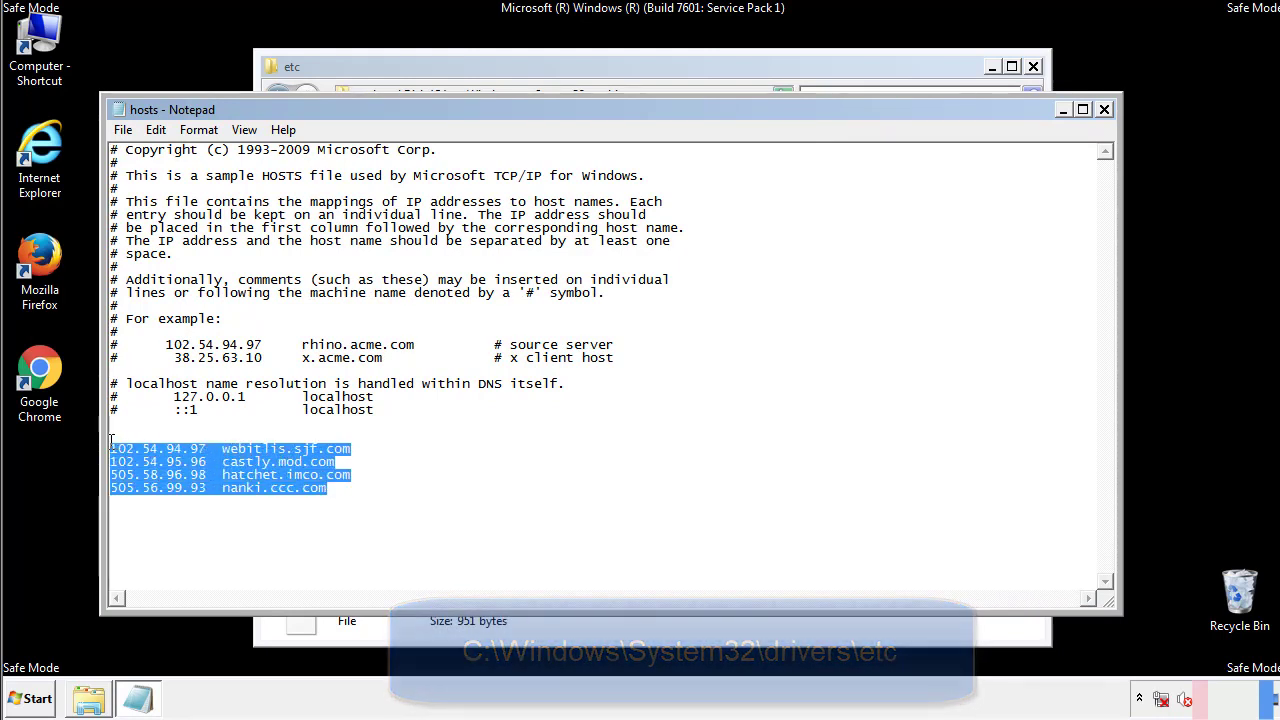
key(Delete)
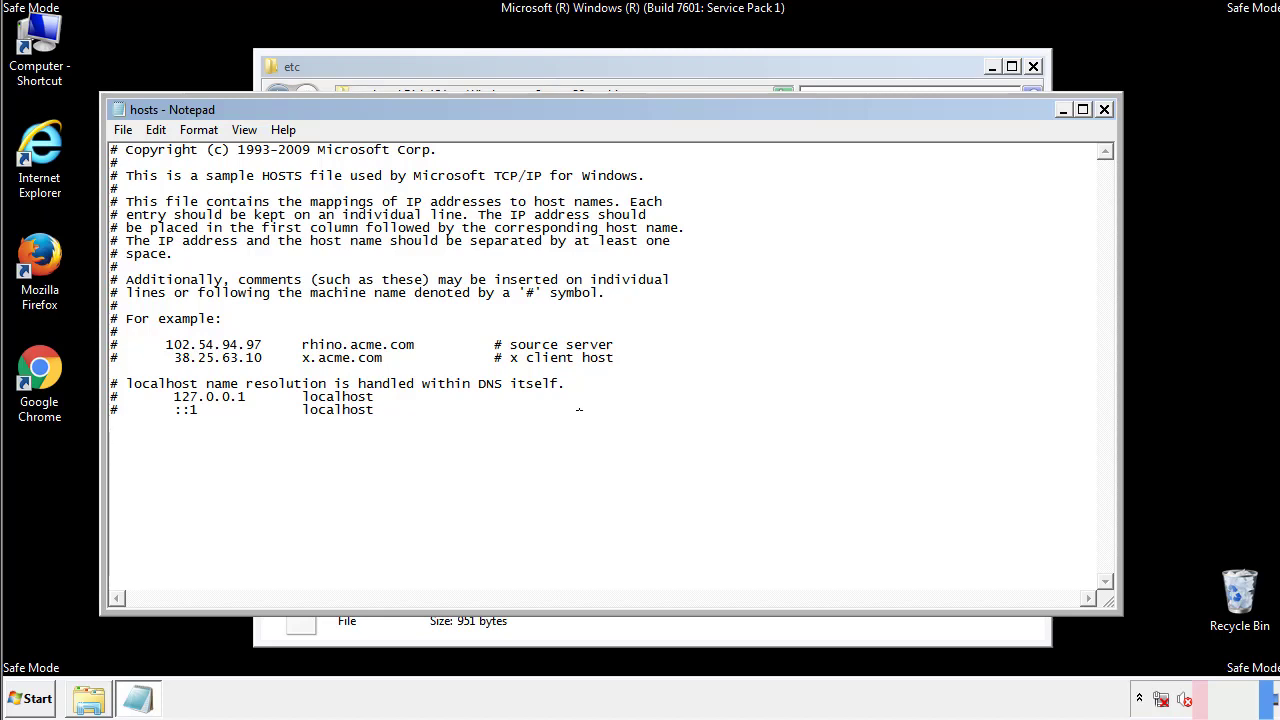
Step: Save the edited hosts file when closing Notepad, and deselect it in the etc folder
click(1104, 110)
click(562, 366)
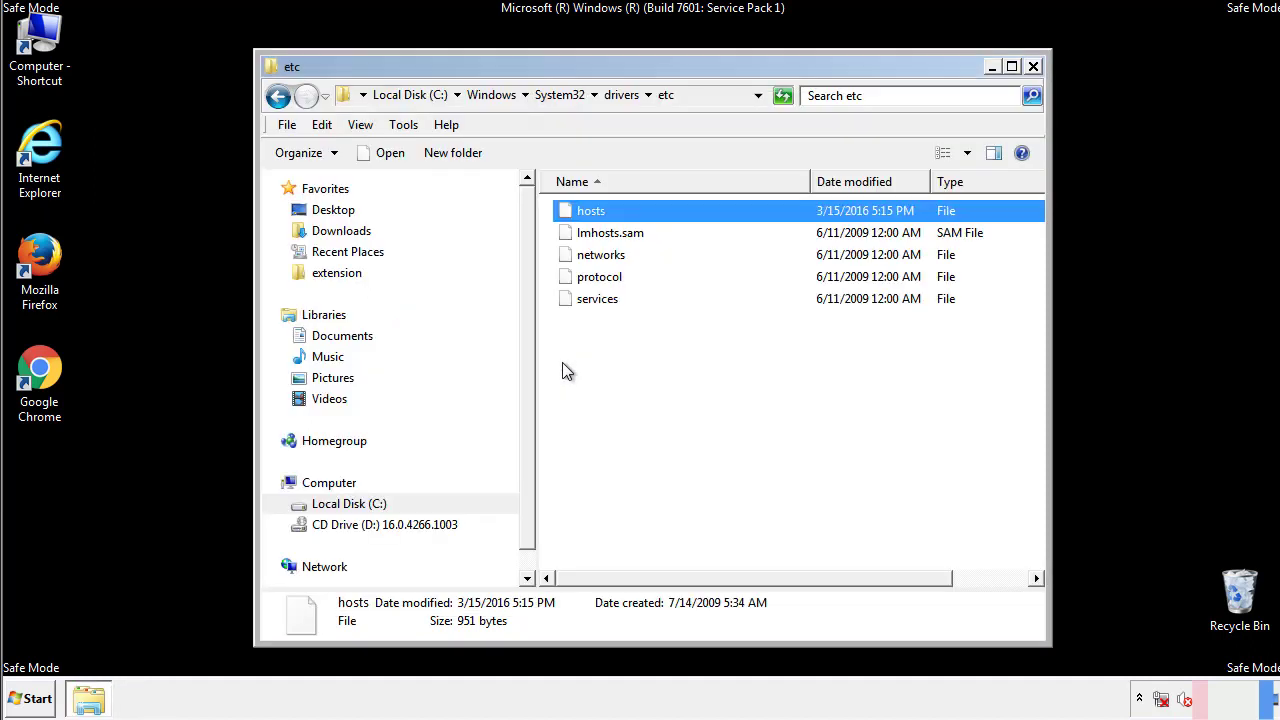
click(562, 362)
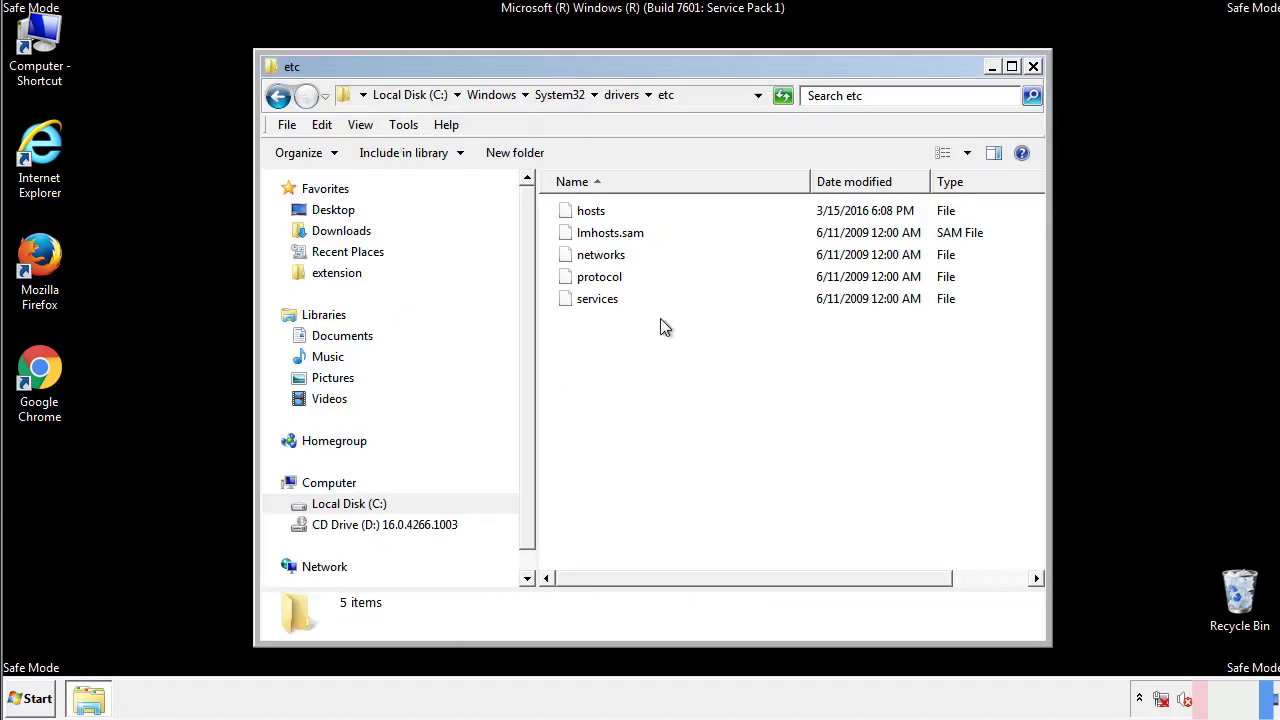
Step: Close the etc folder and open the Startup folder from All Programs
click(1033, 67)
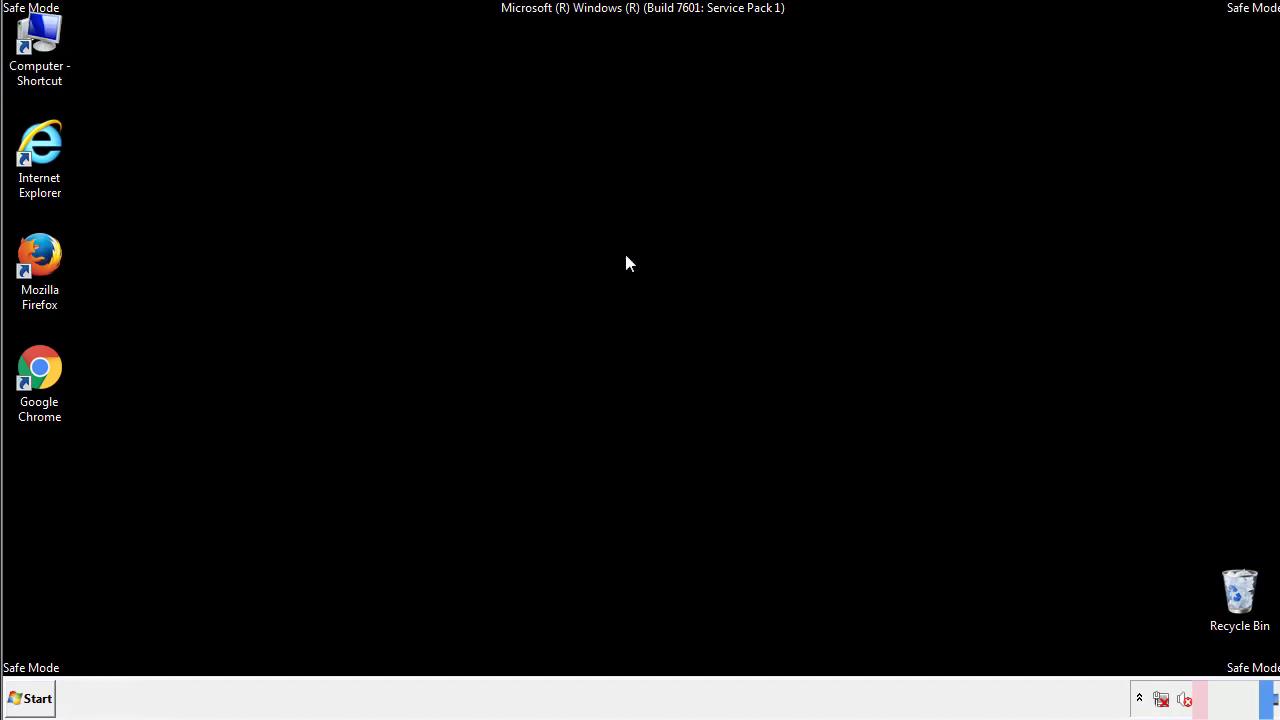
click(30, 698)
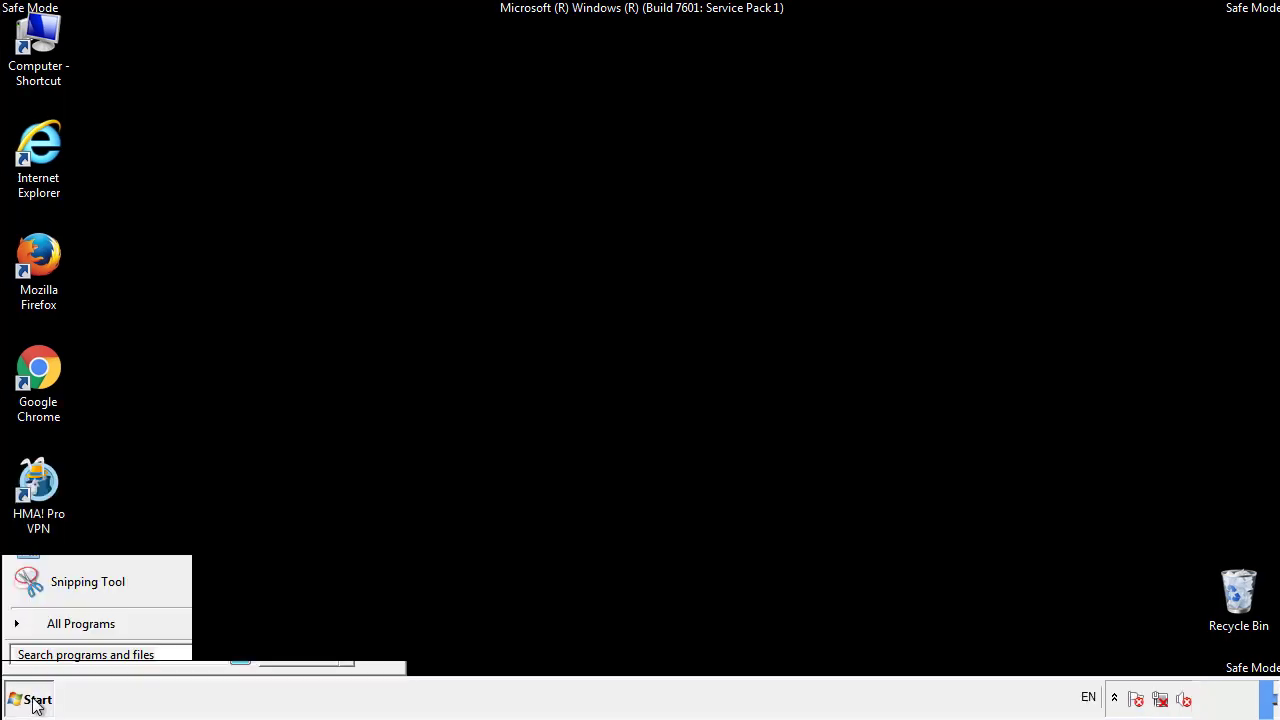
click(57, 631)
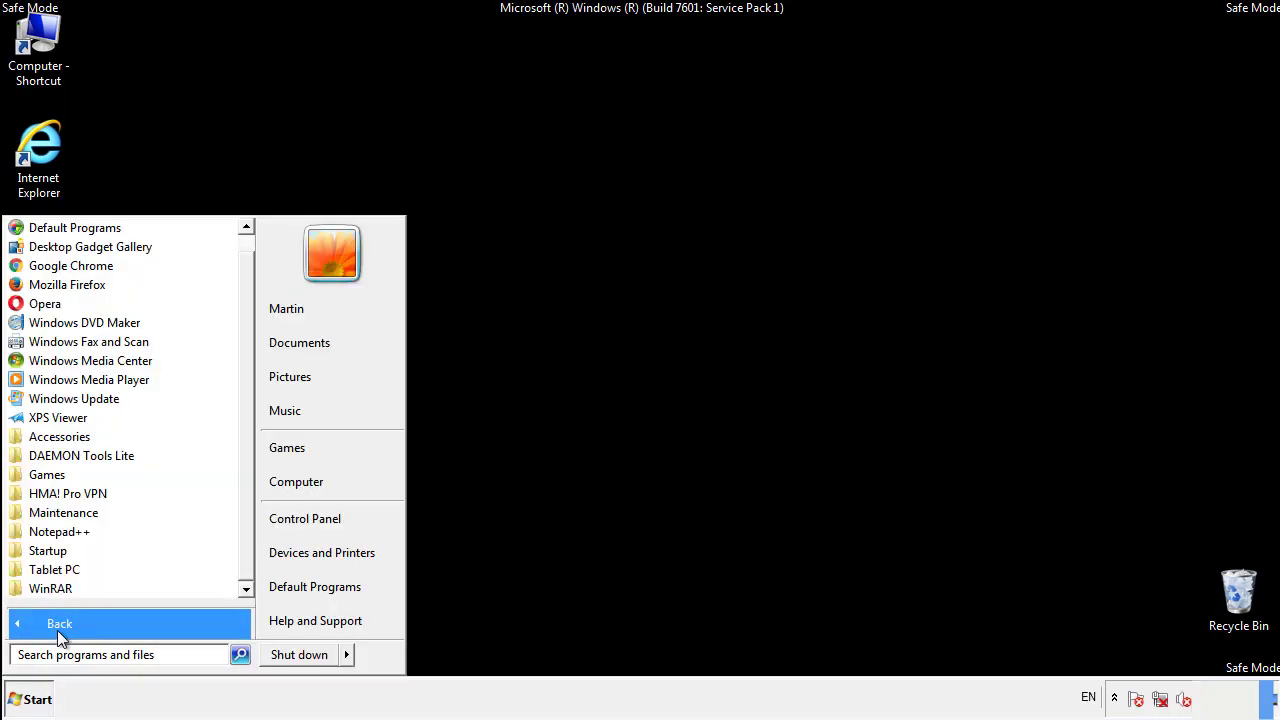
right_click(52, 551)
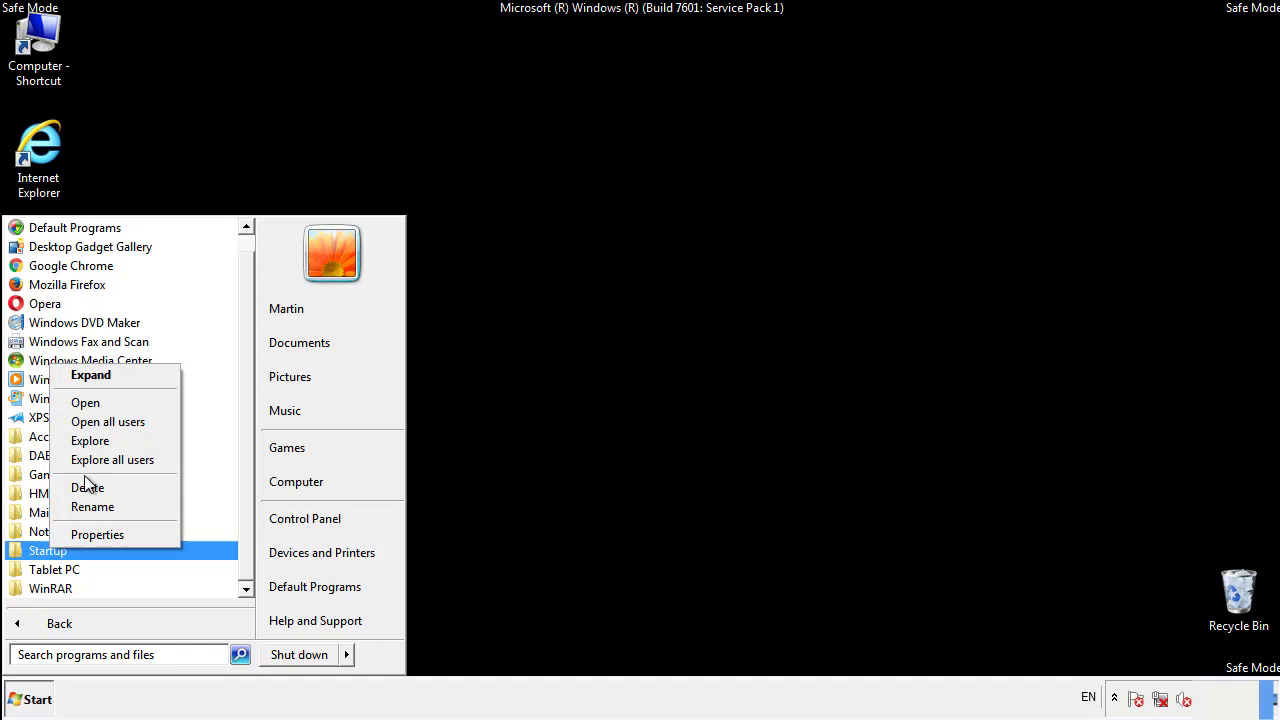
click(97, 402)
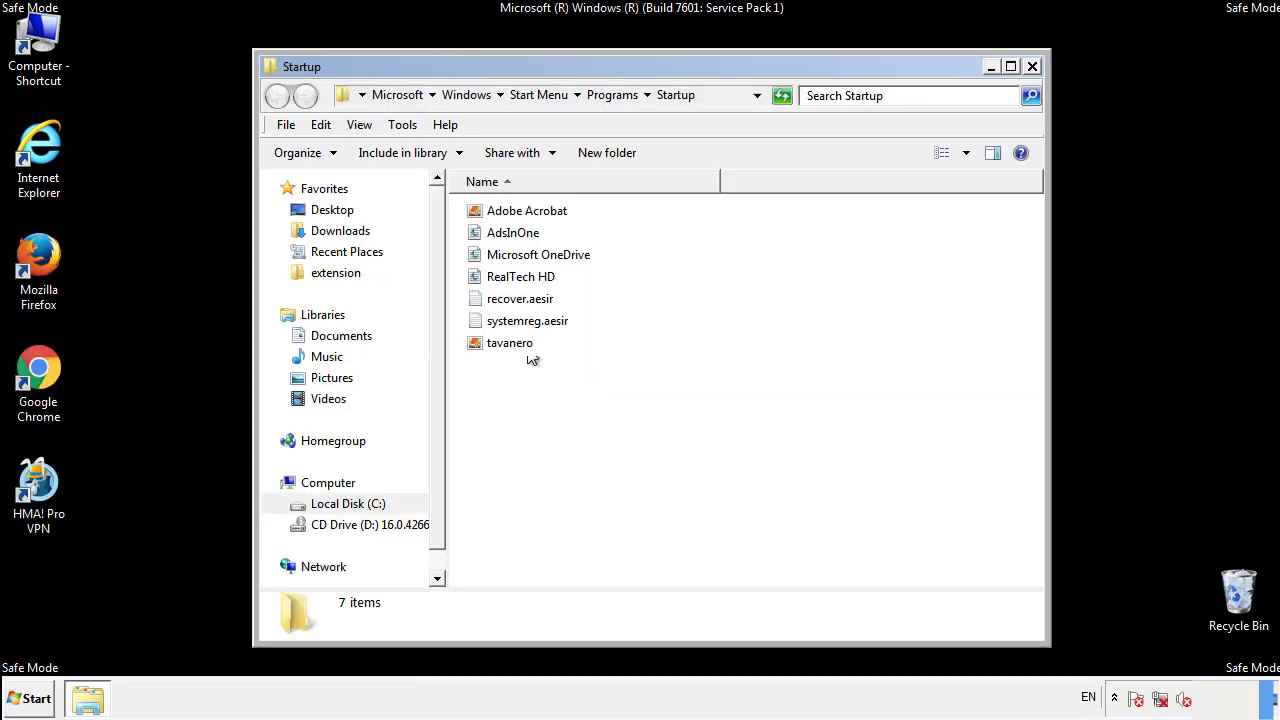
Step: Delete AdsInOne, recover.aesir, systemreg.aesir and tavanero from Startup, then search for regedit
click(521, 236)
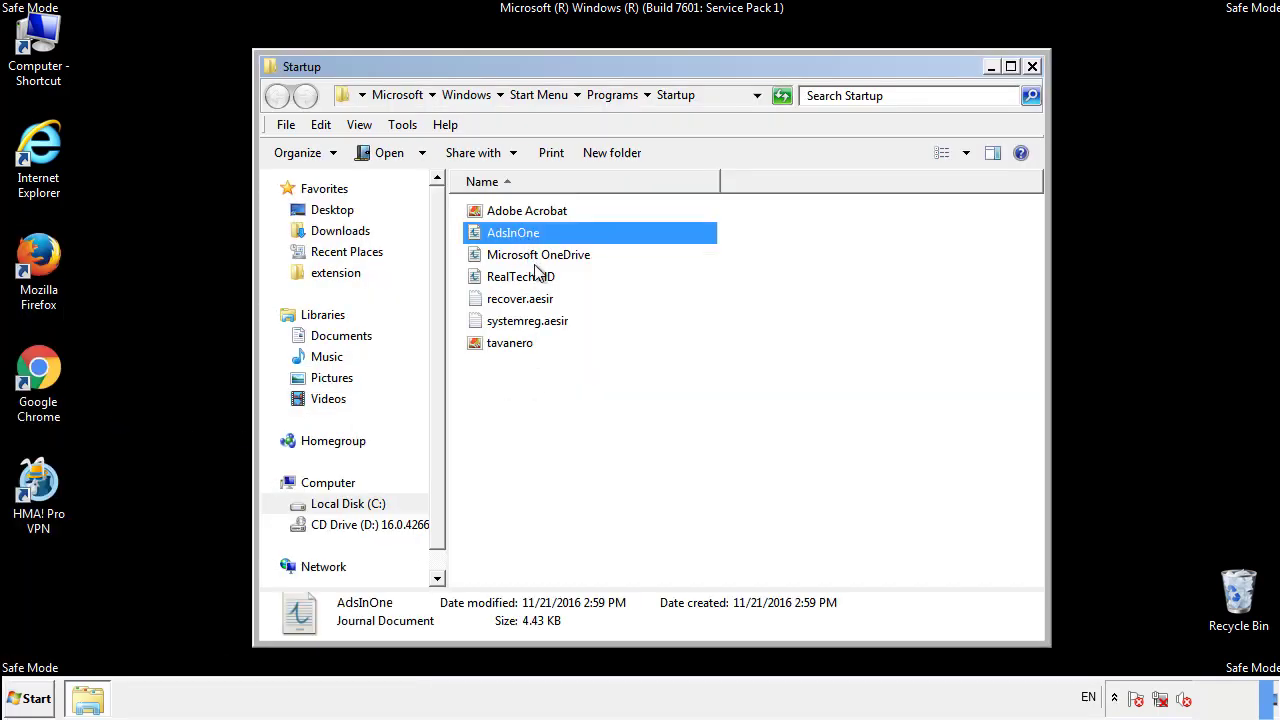
ctrl+click(532, 299)
ctrl+click(530, 320)
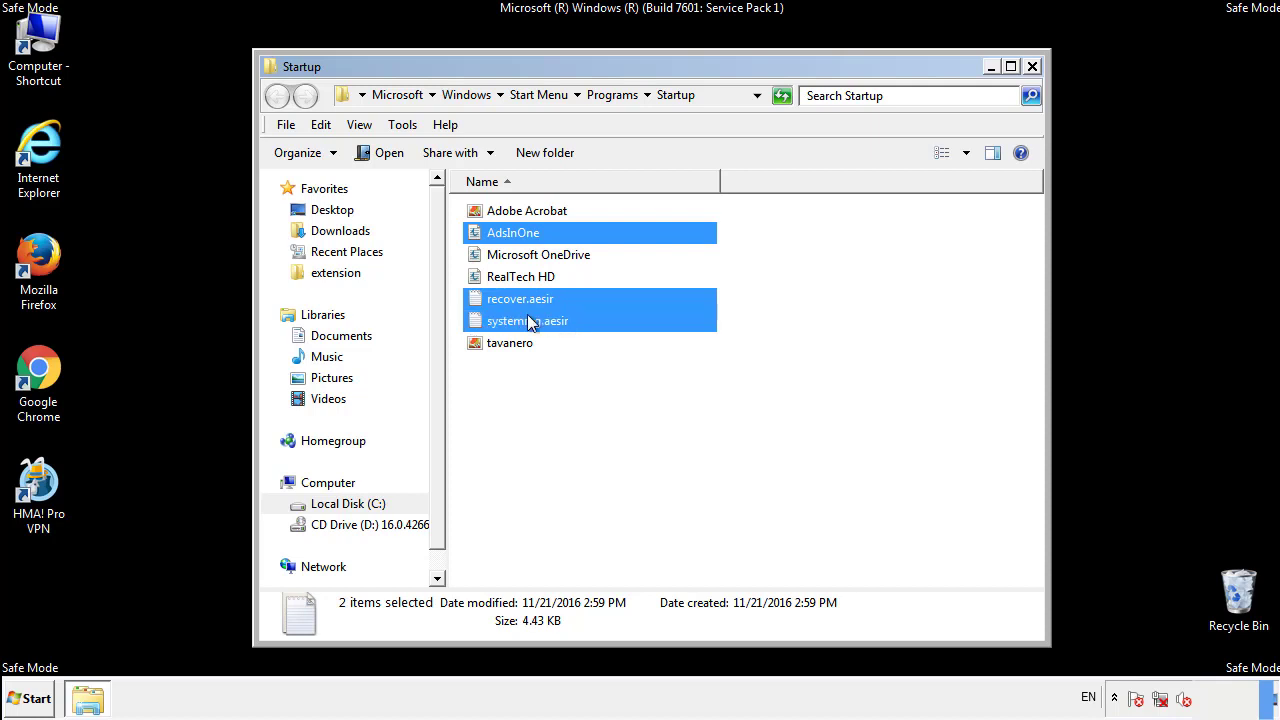
ctrl+click(511, 340)
right_click(506, 344)
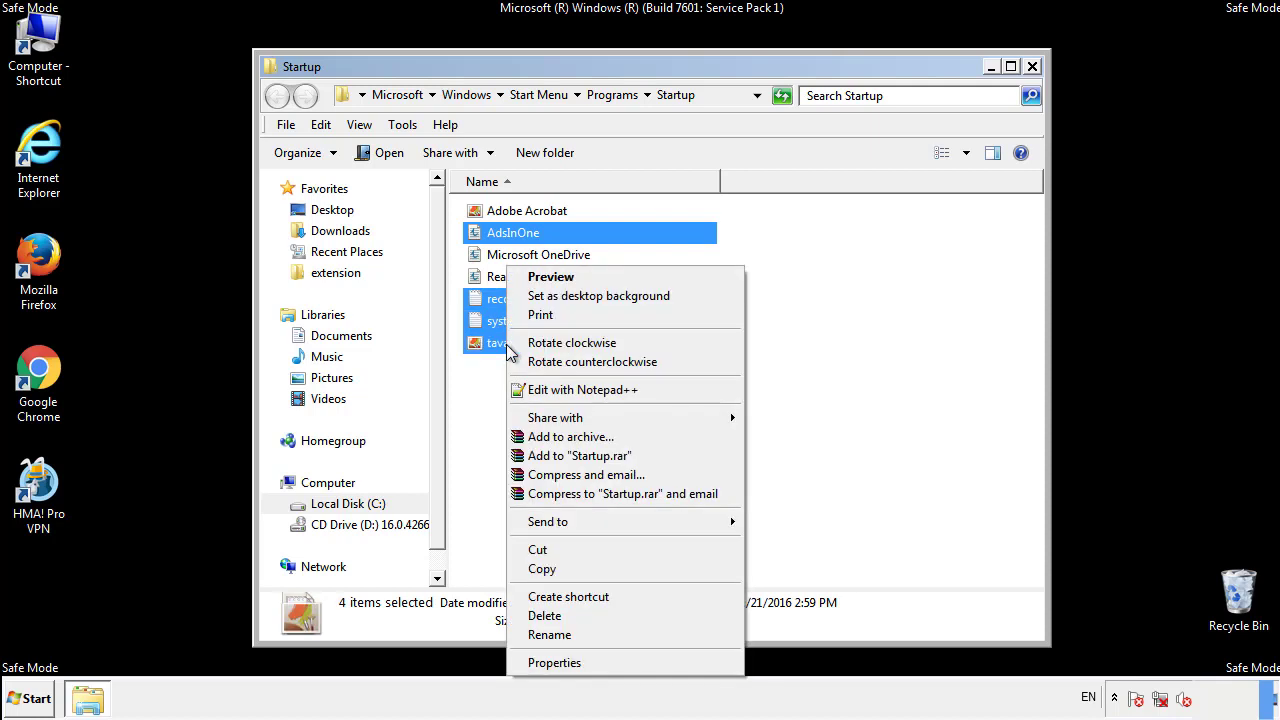
click(544, 615)
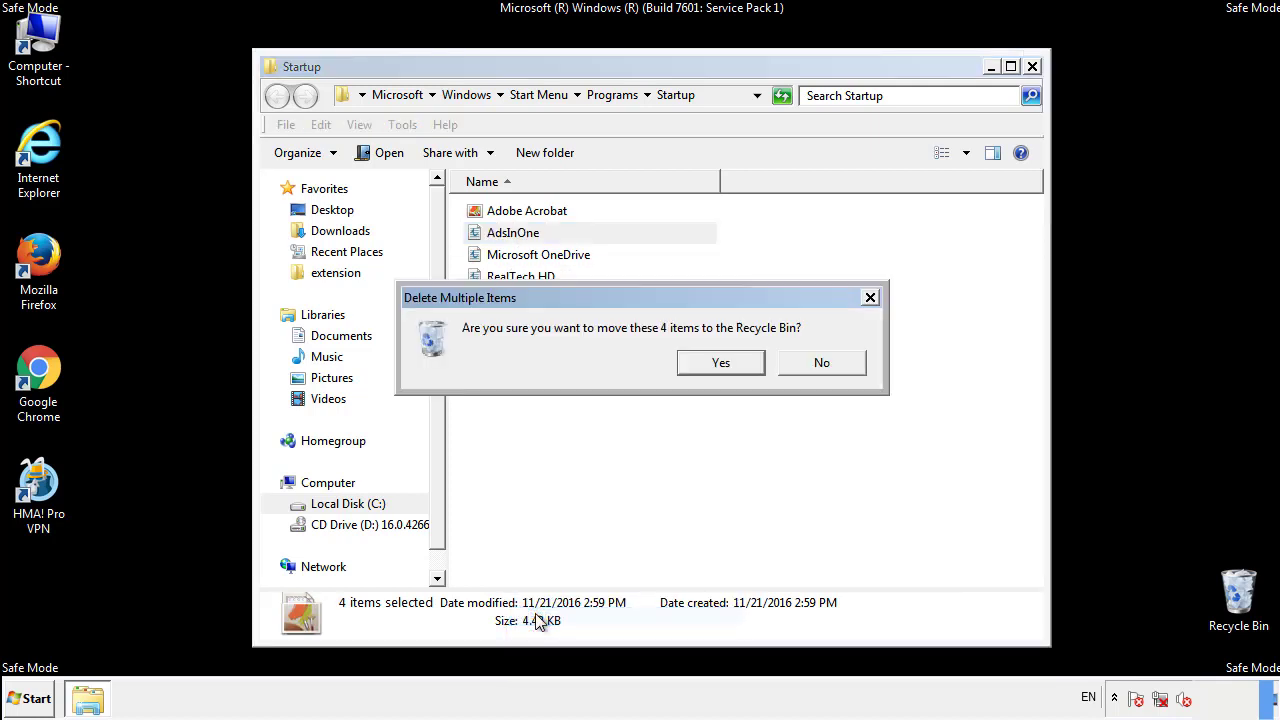
click(712, 364)
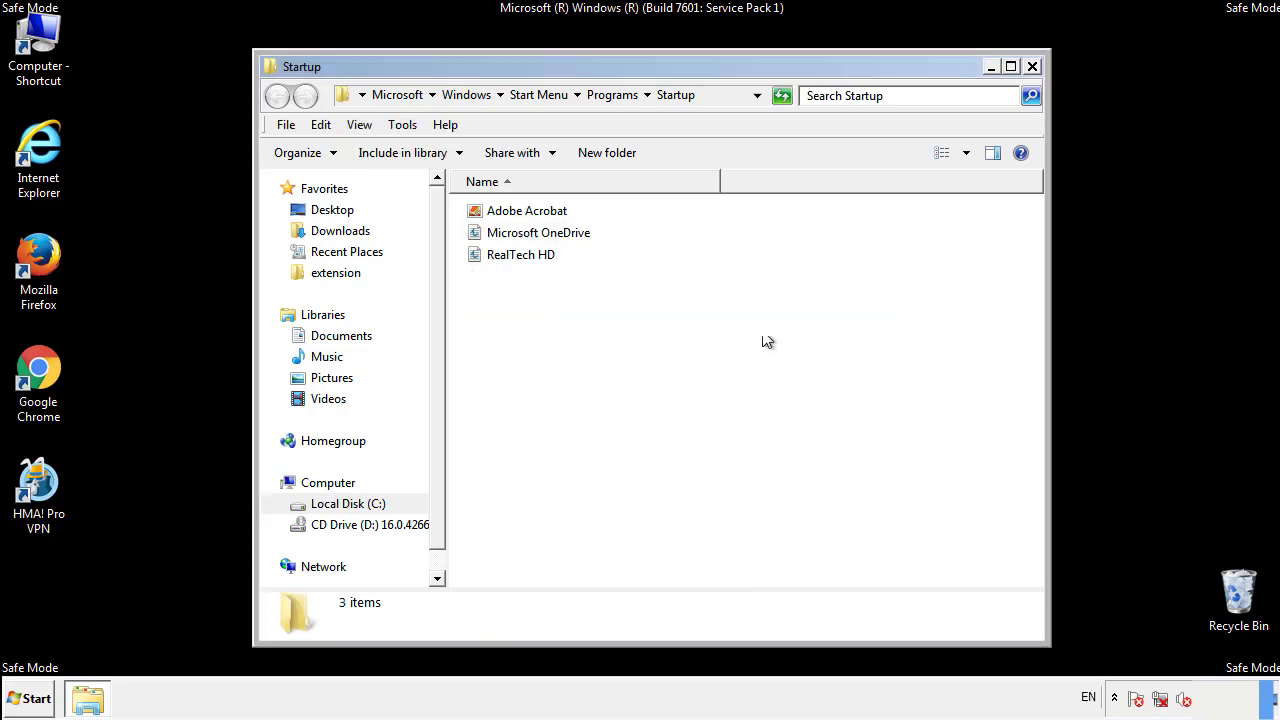
click(1032, 67)
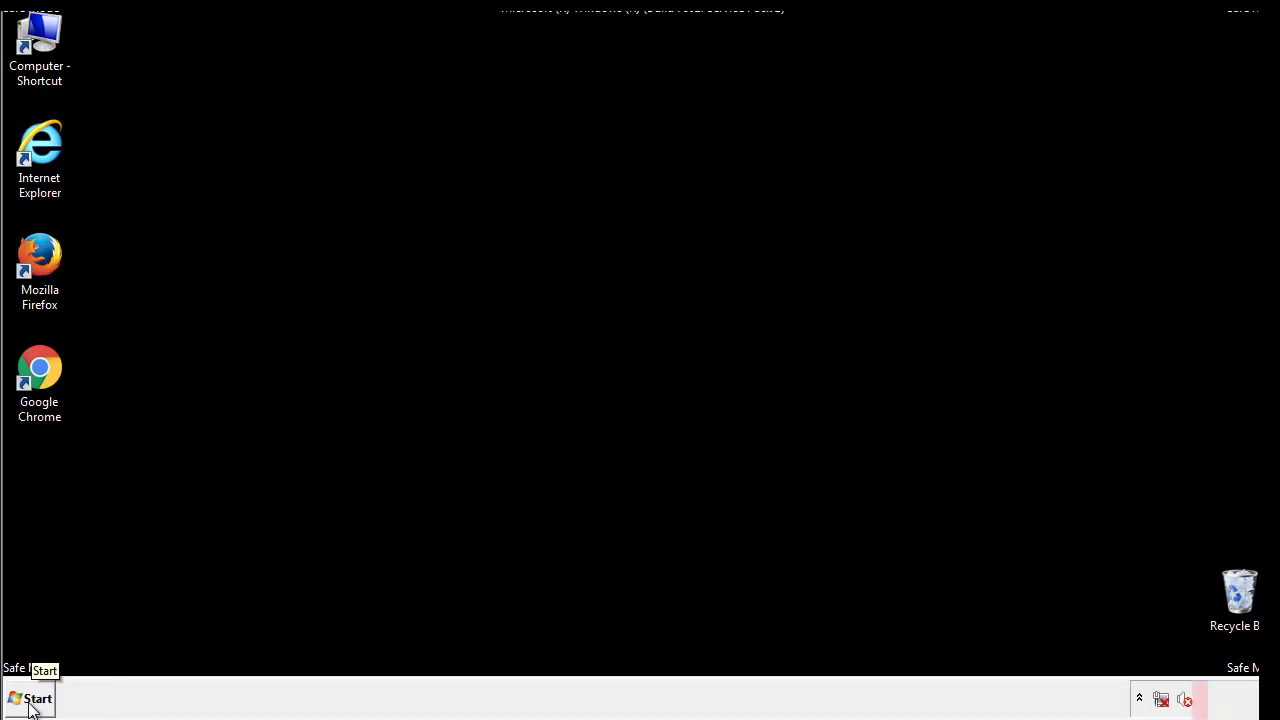
click(31, 700)
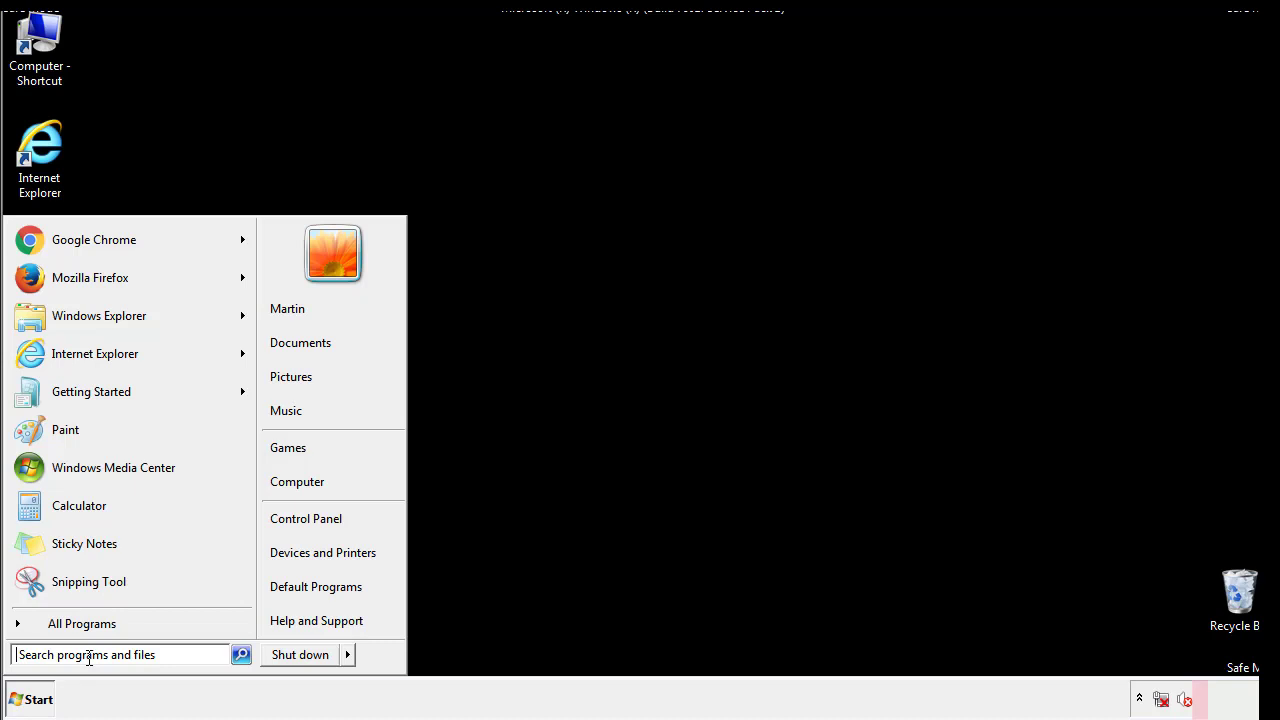
text(reged)
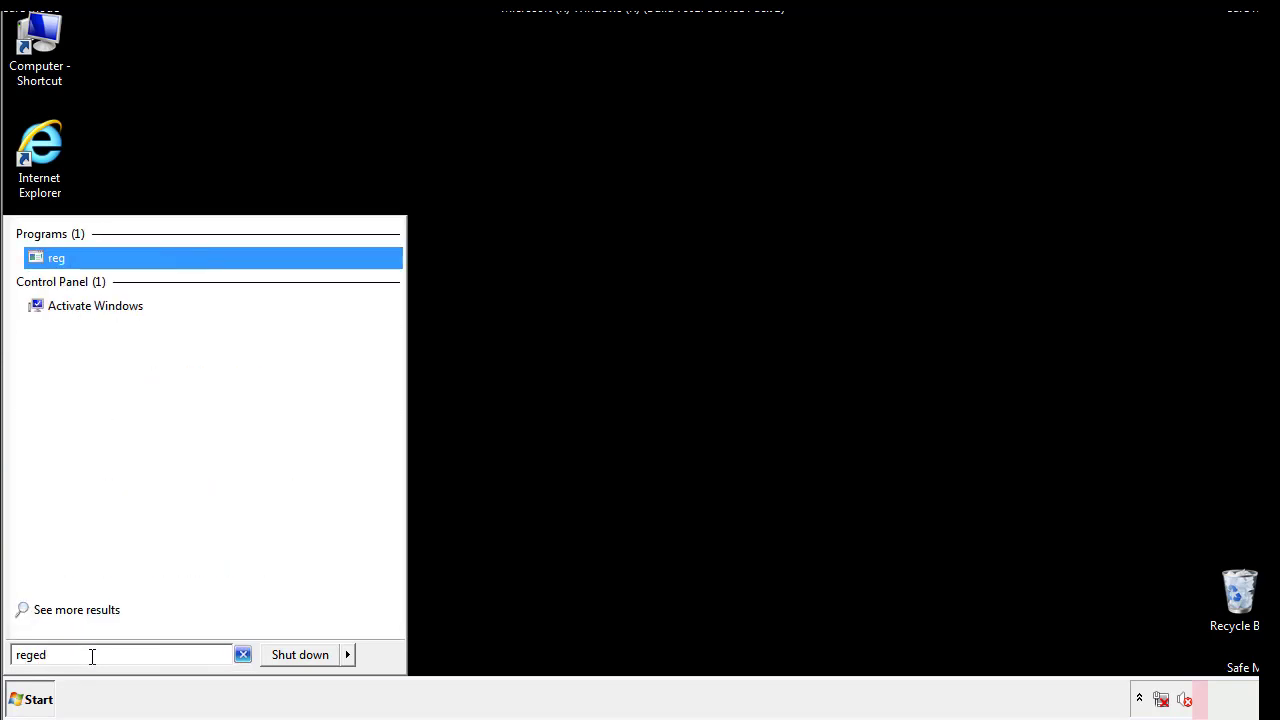
text(it)
Step: In Registry Editor, open HKLM\SOFTWARE\Microsoft\Windows\CurrentVersion\Run to view its values
key(Return)
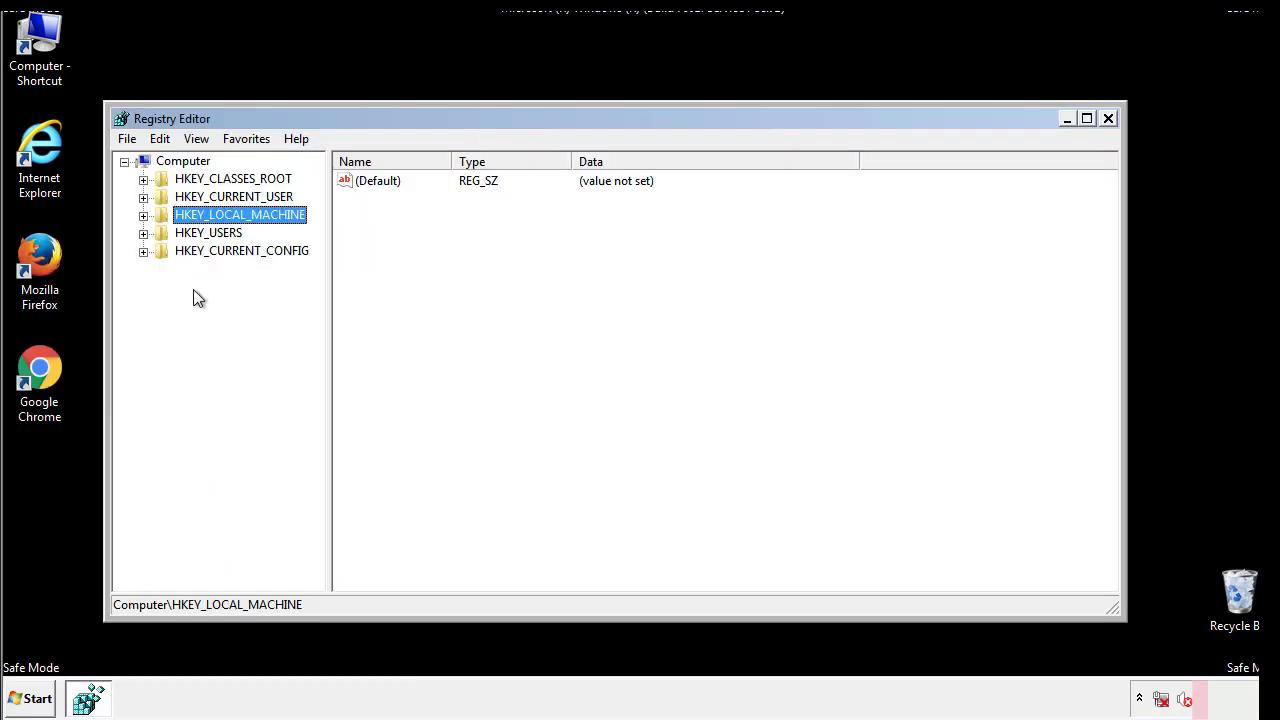
click(143, 215)
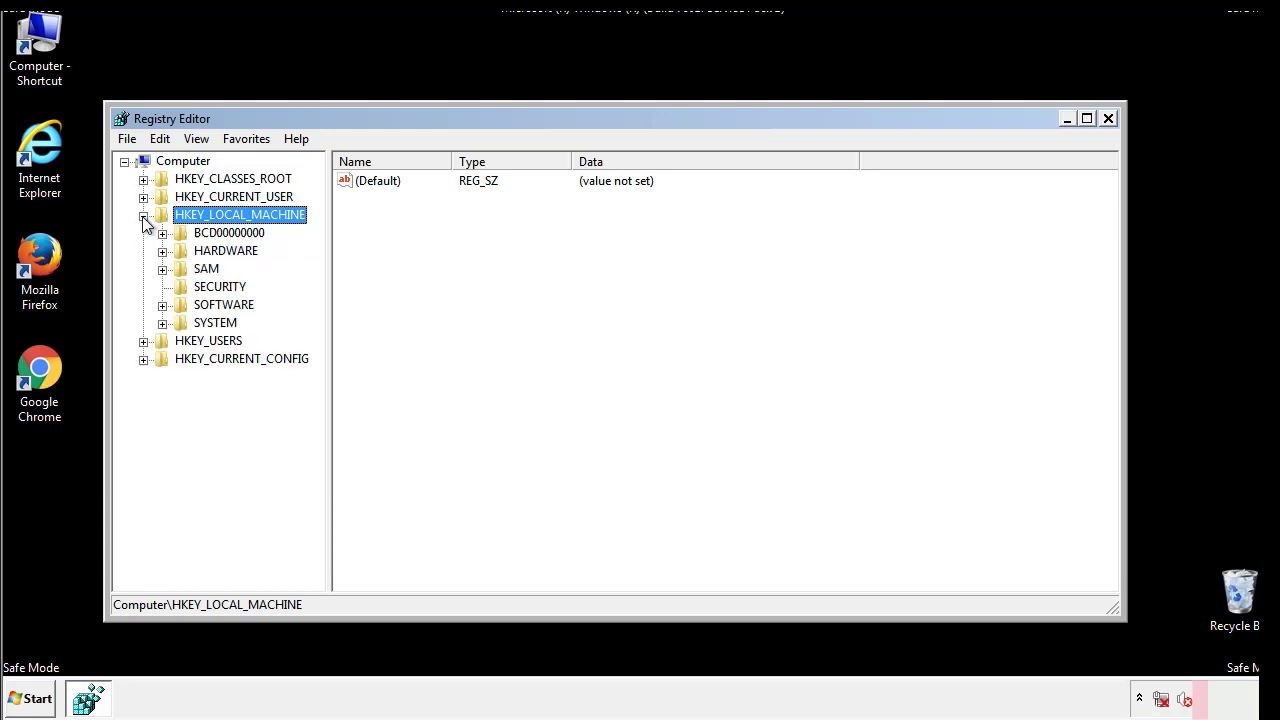
click(162, 305)
drag(315, 295, 317, 331)
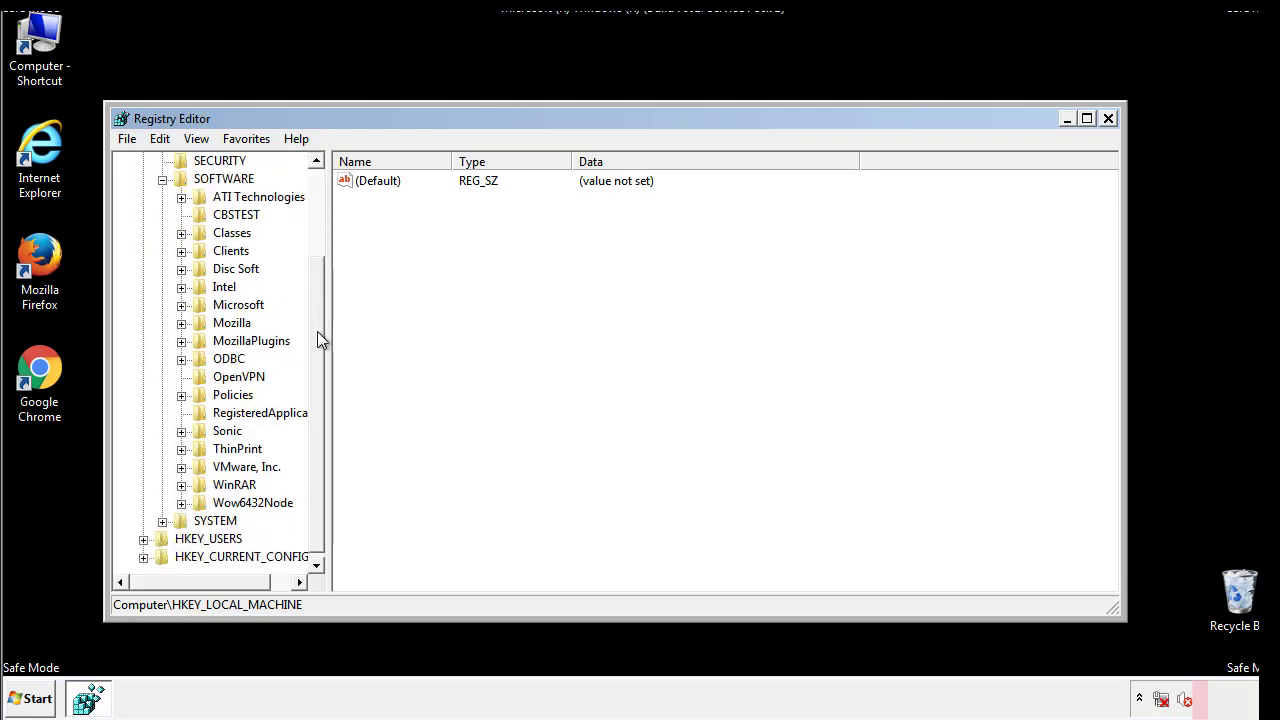
click(181, 305)
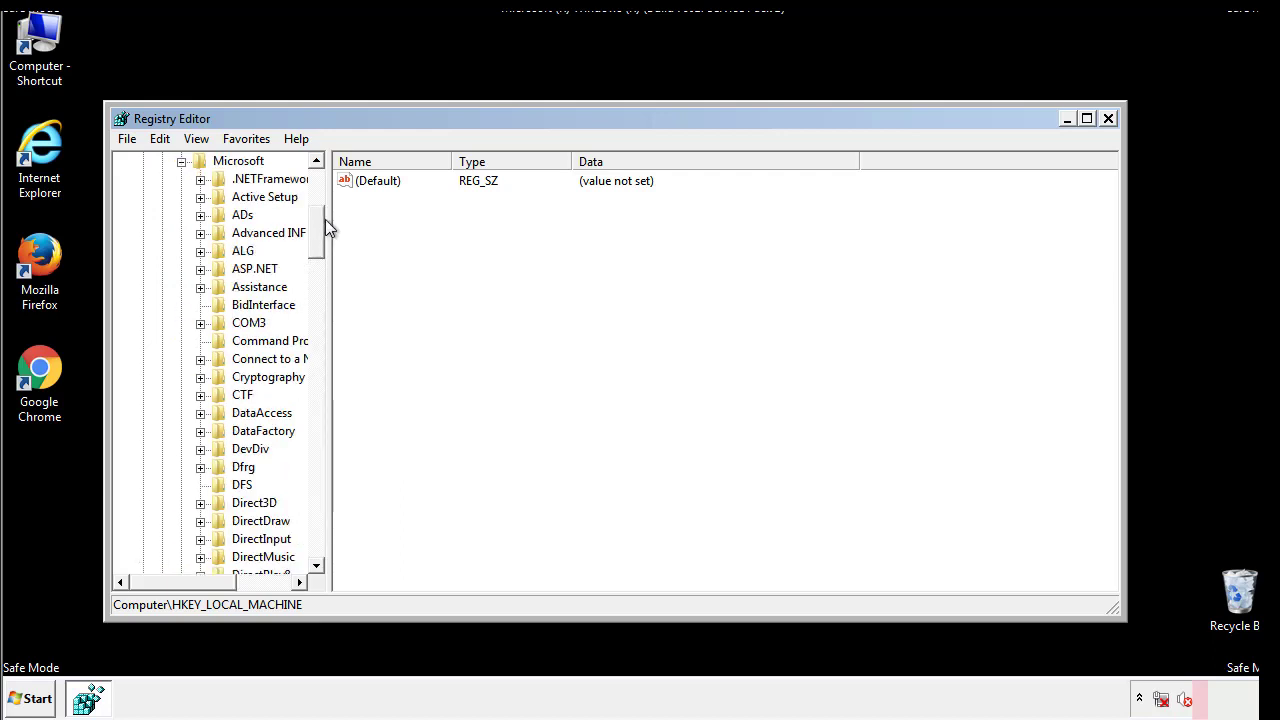
drag(315, 245, 317, 515)
click(200, 305)
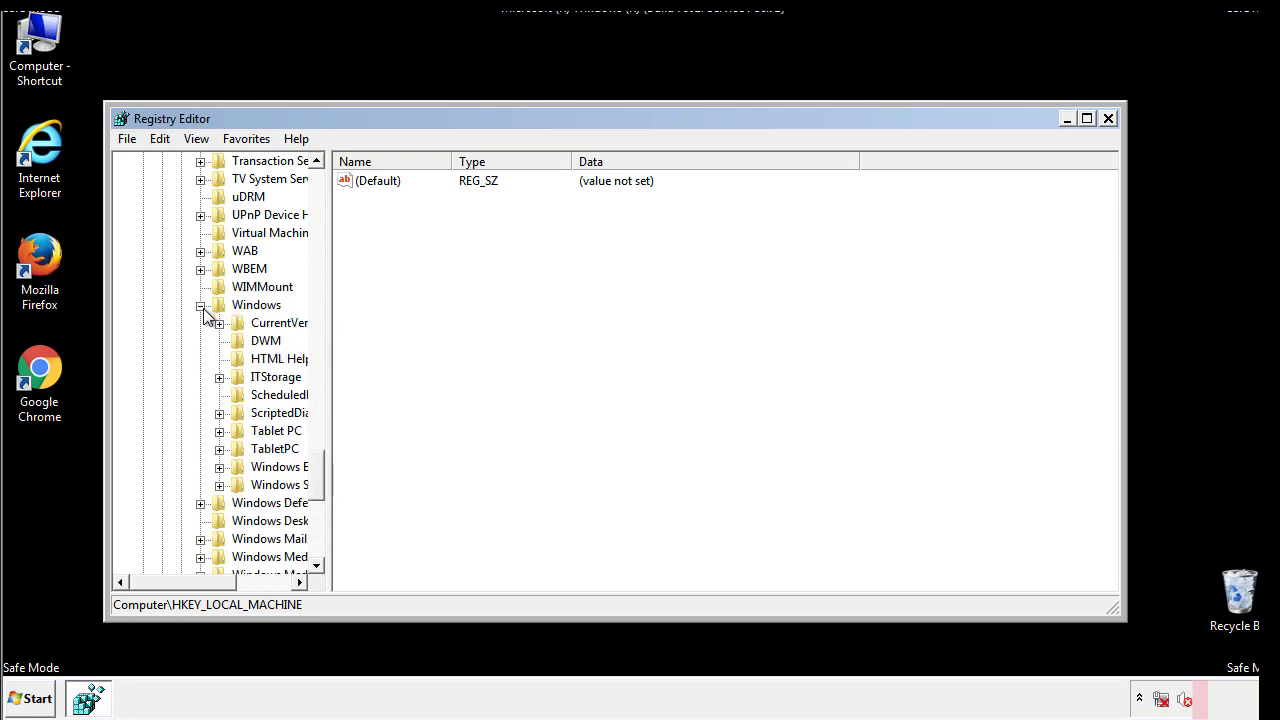
drag(175, 584, 204, 587)
click(167, 323)
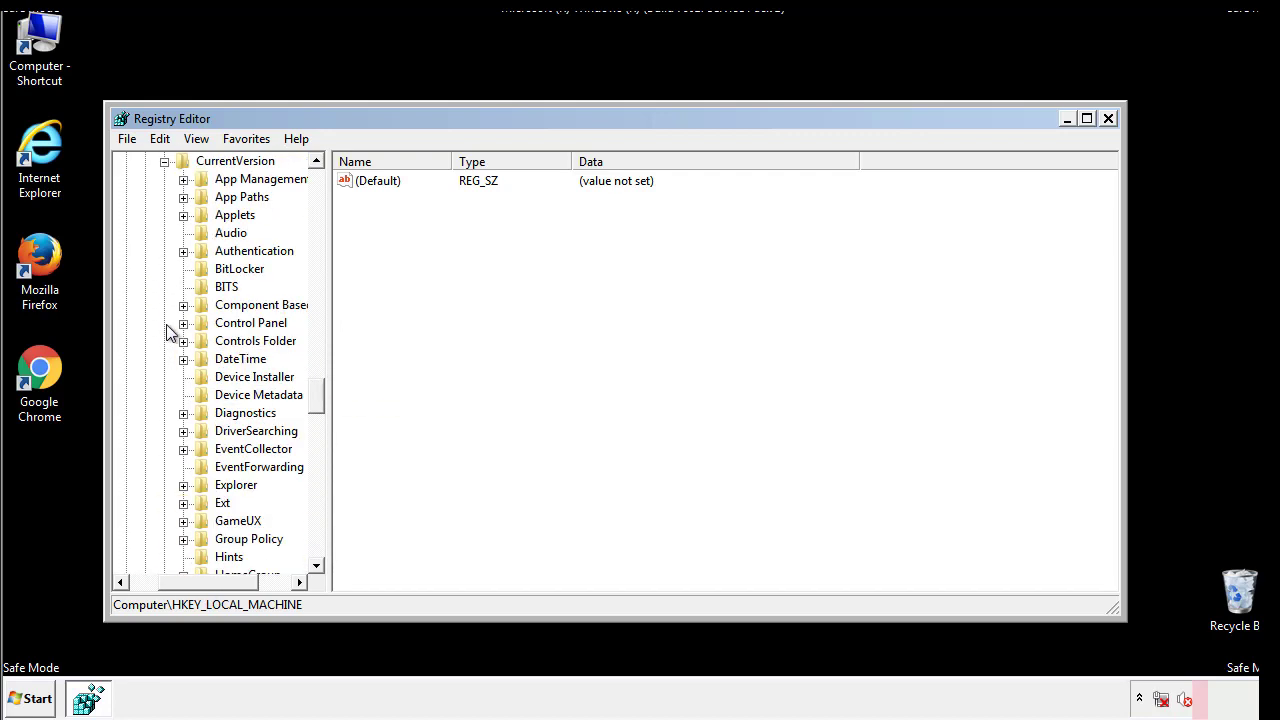
drag(325, 395, 316, 463)
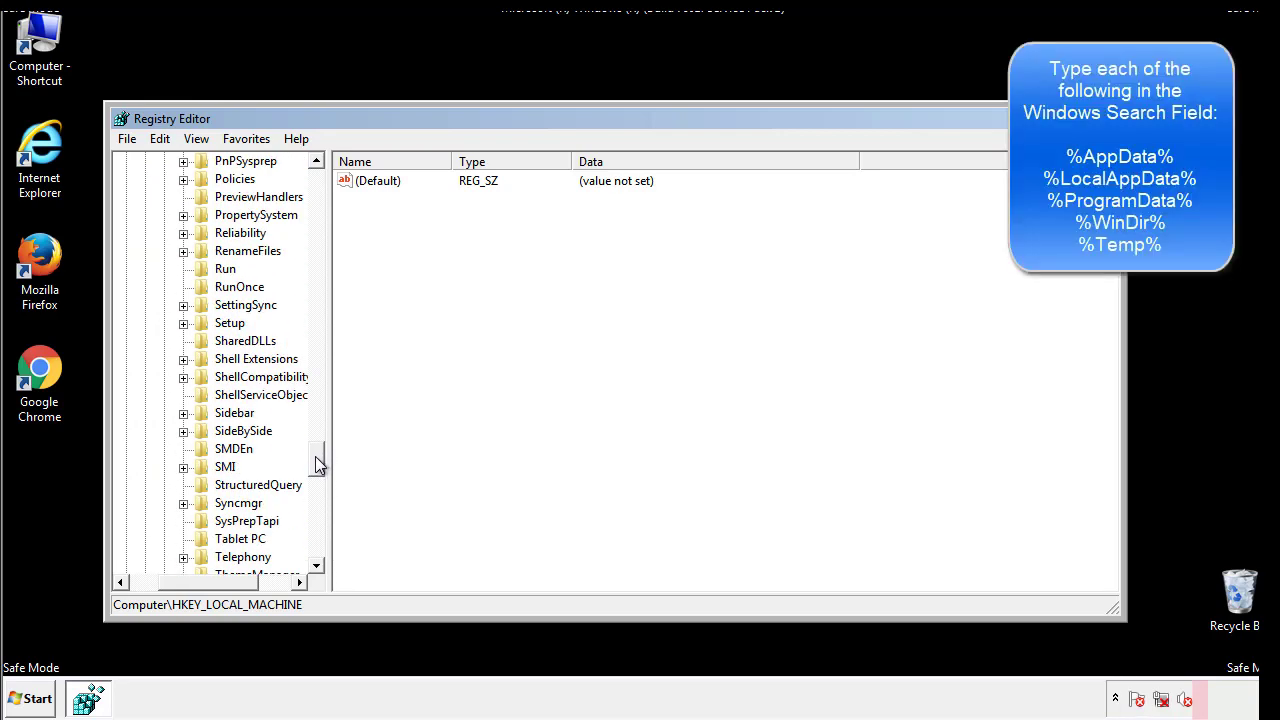
click(212, 270)
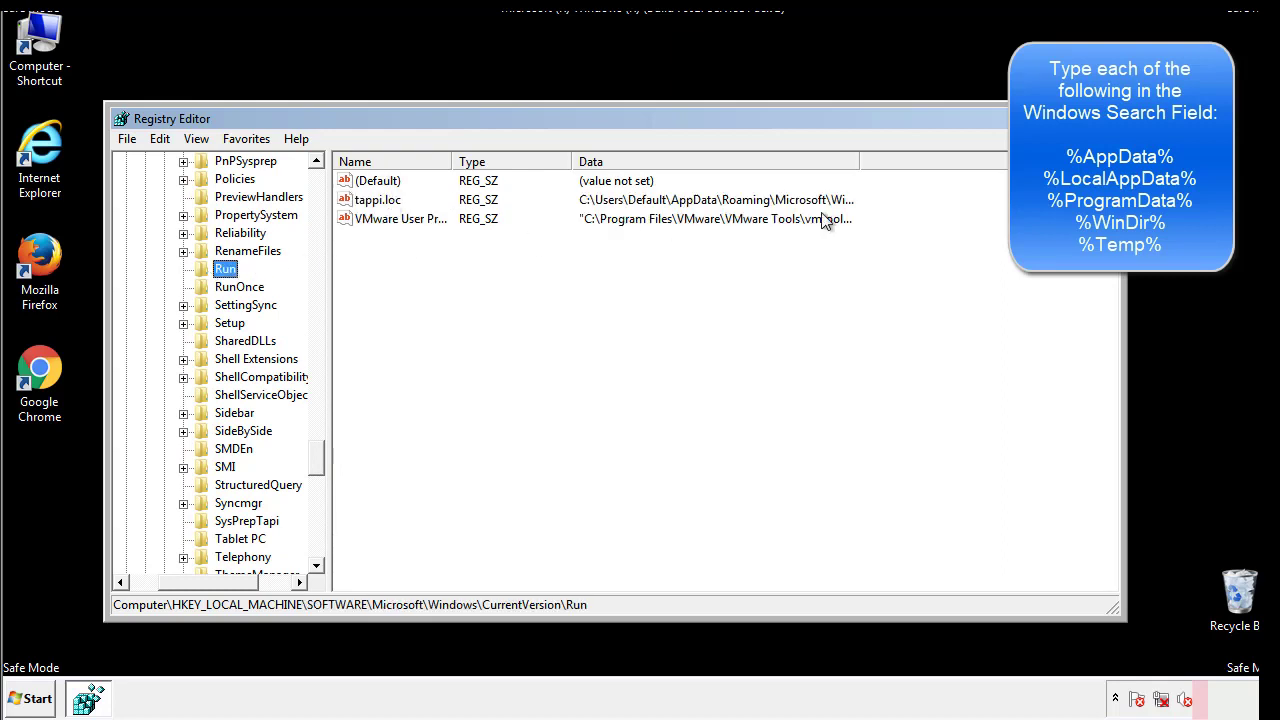
Step: Delete the tappi.loc value from the Run key
click(380, 205)
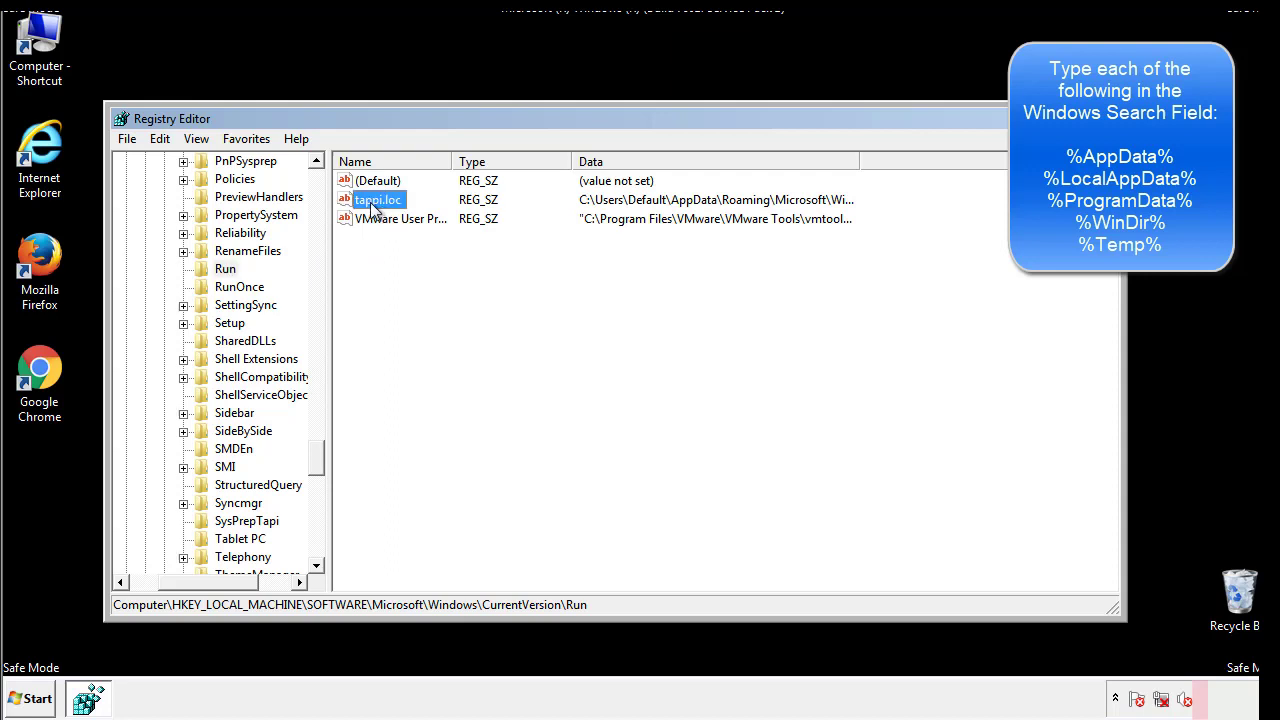
right_click(378, 205)
click(400, 260)
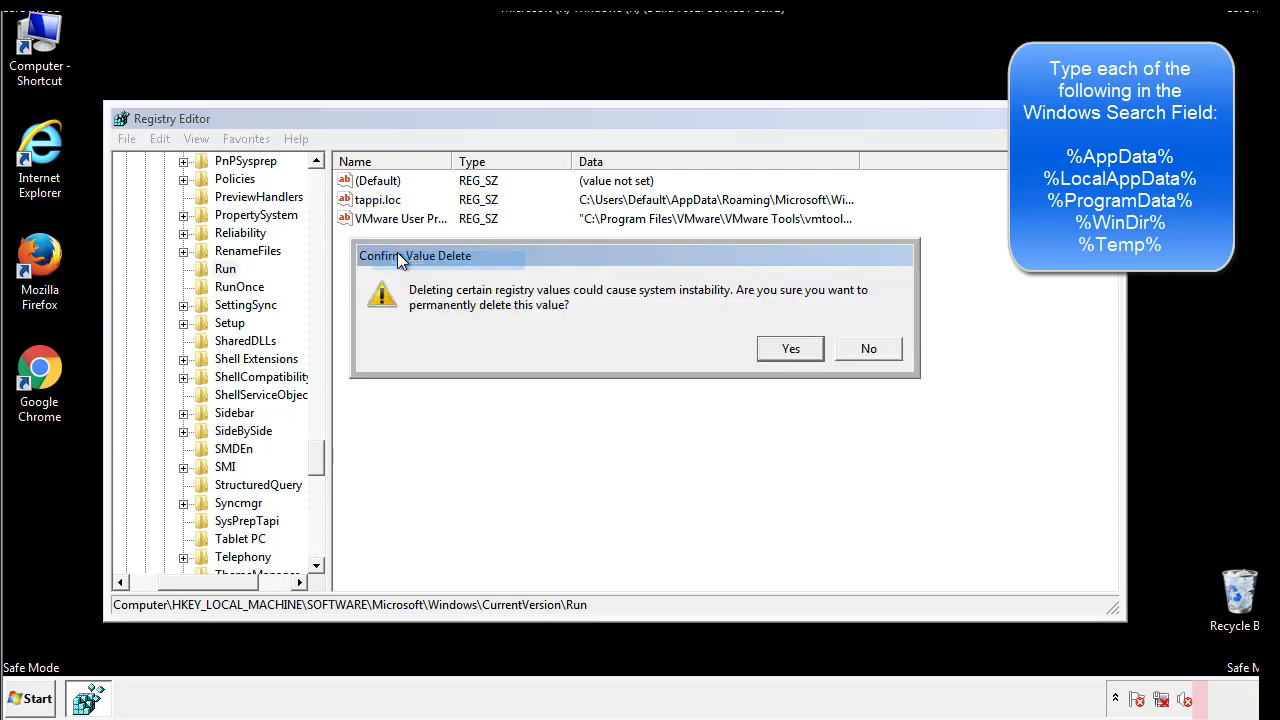
click(779, 350)
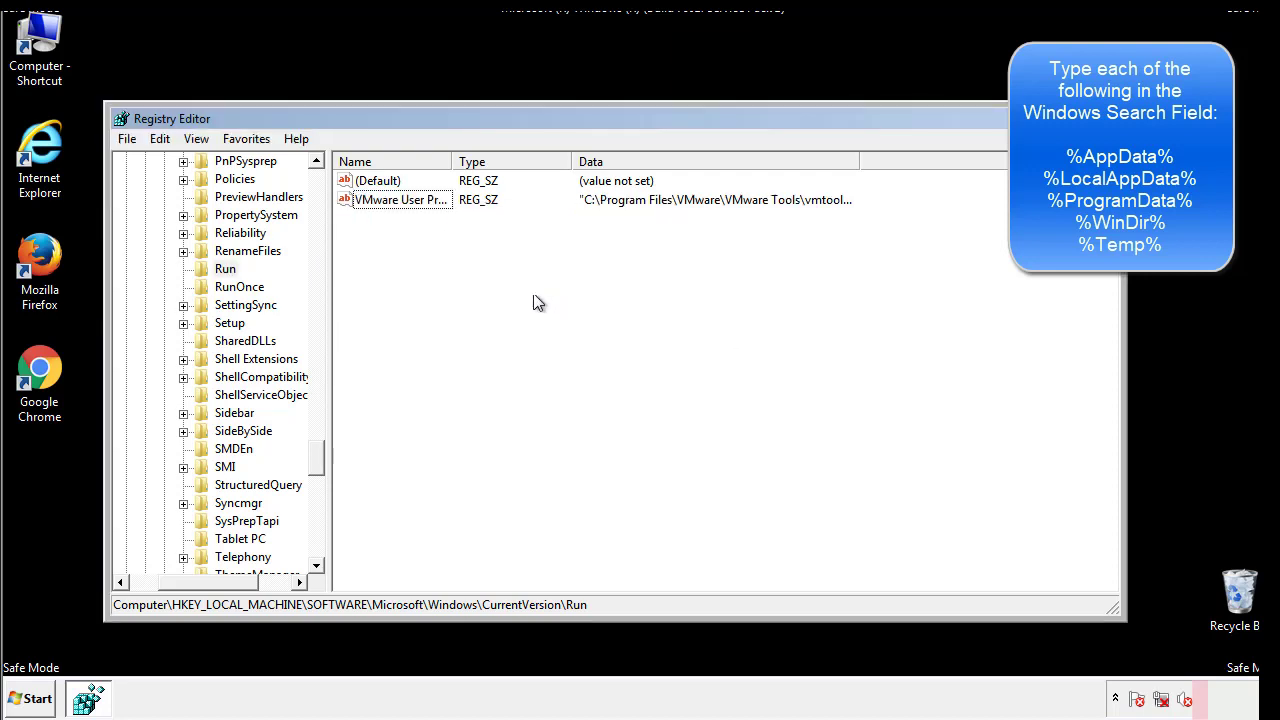
Step: Collapse HKEY_LOCAL_MACHINE and expand HKCU\Software\Microsoft\Windows\CurrentVersion
drag(318, 451, 316, 545)
drag(216, 584, 150, 588)
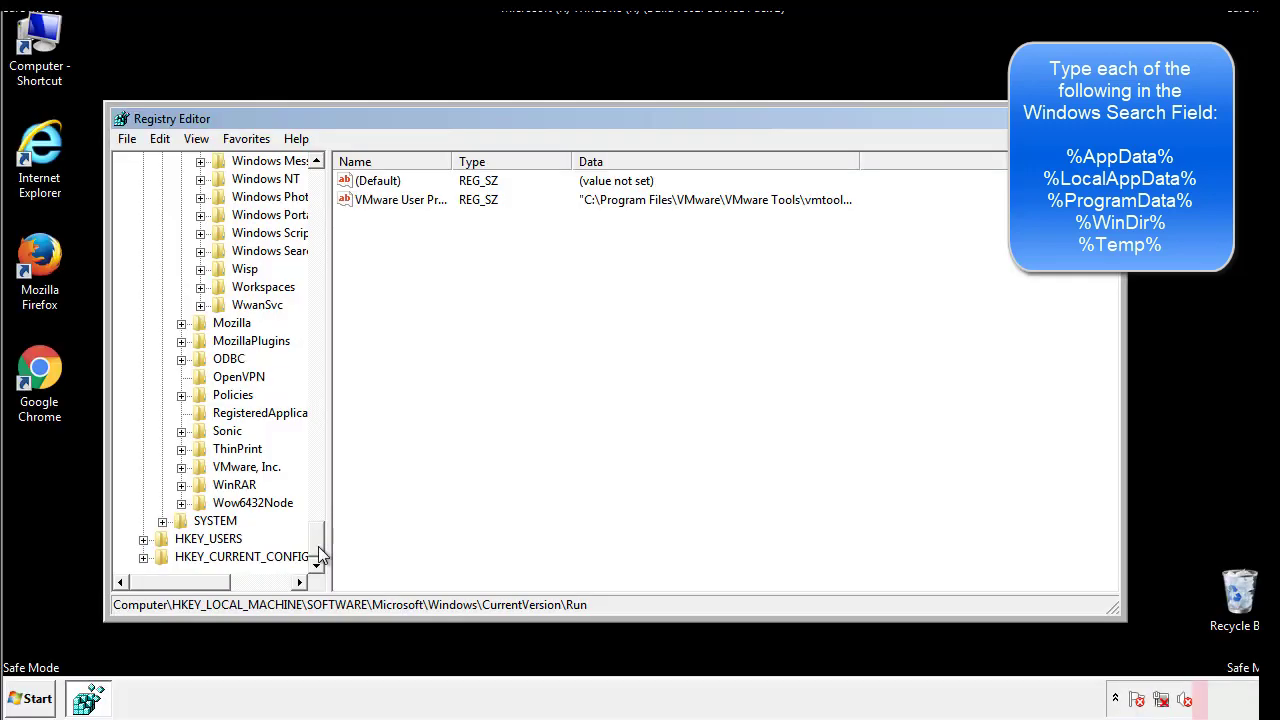
drag(318, 546, 326, 190)
click(143, 215)
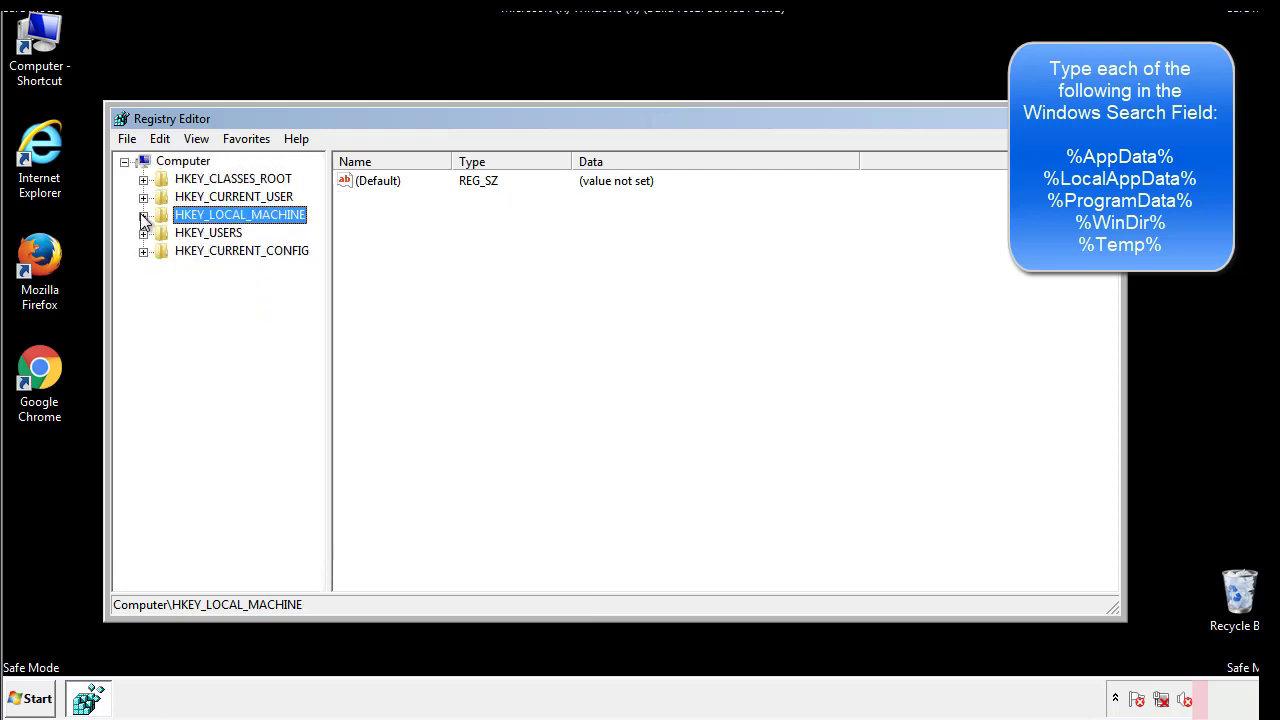
click(143, 197)
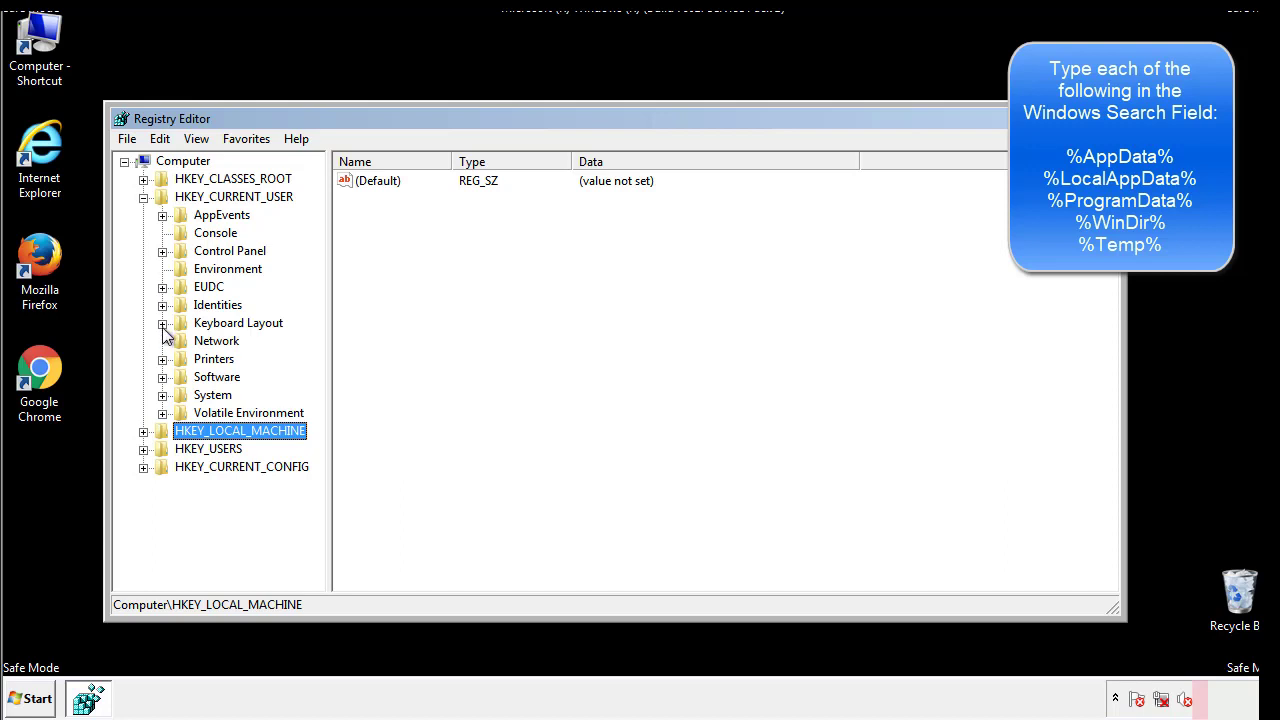
click(162, 377)
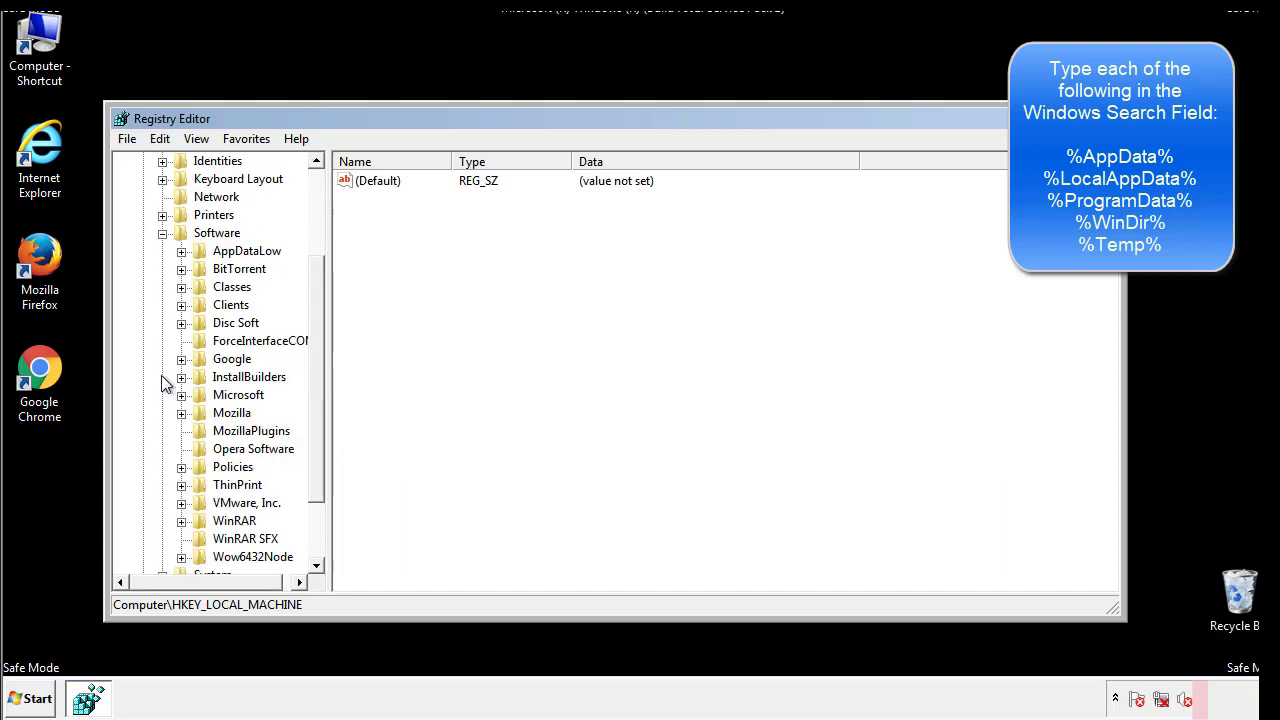
drag(314, 363, 314, 381)
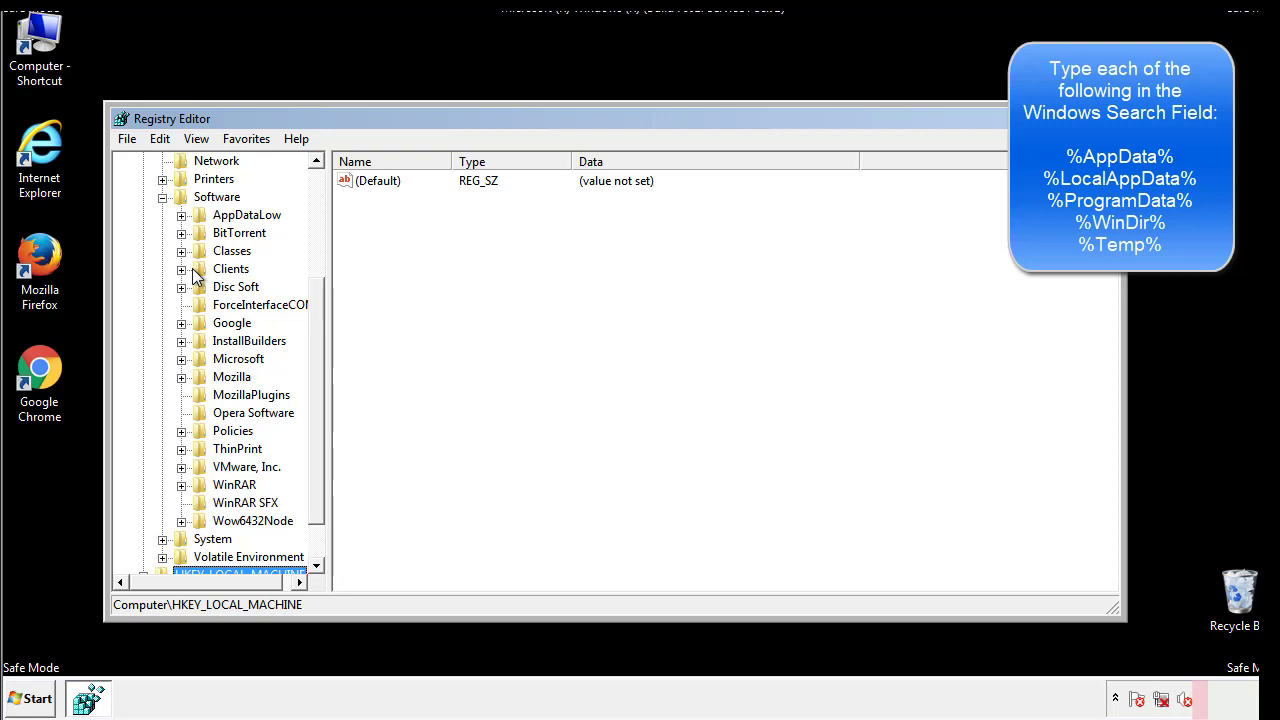
click(181, 359)
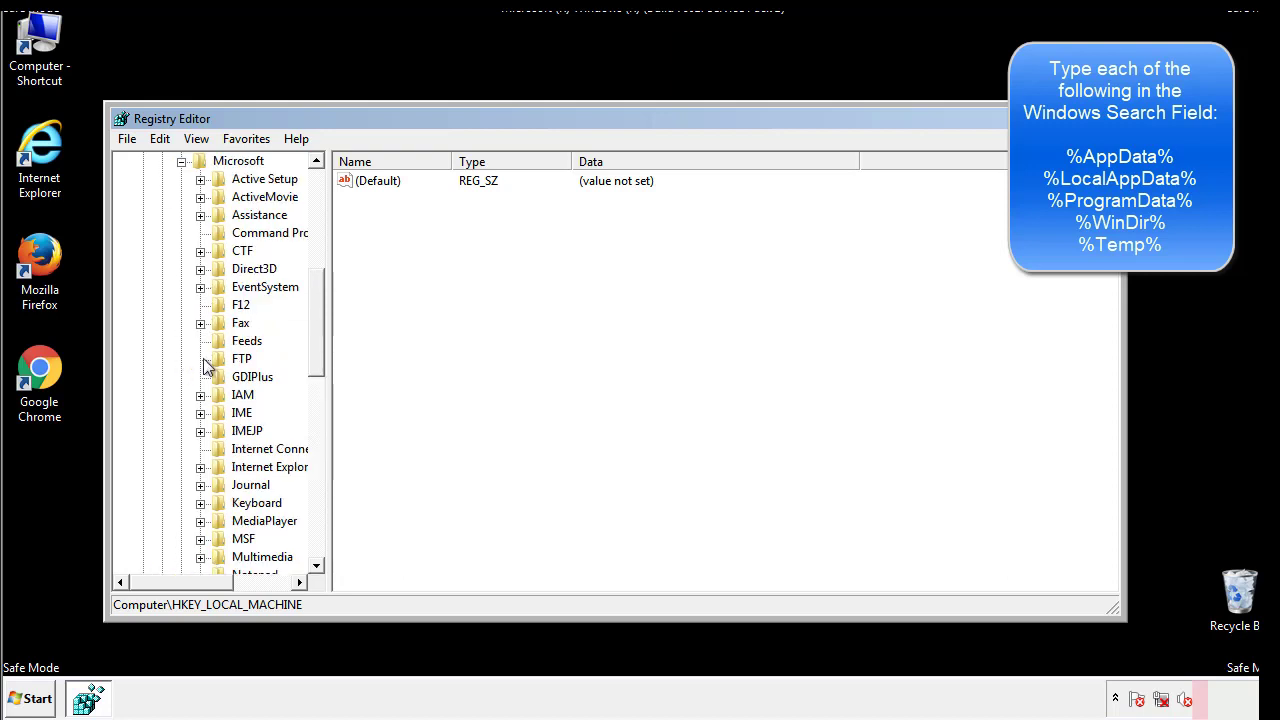
drag(314, 292, 318, 424)
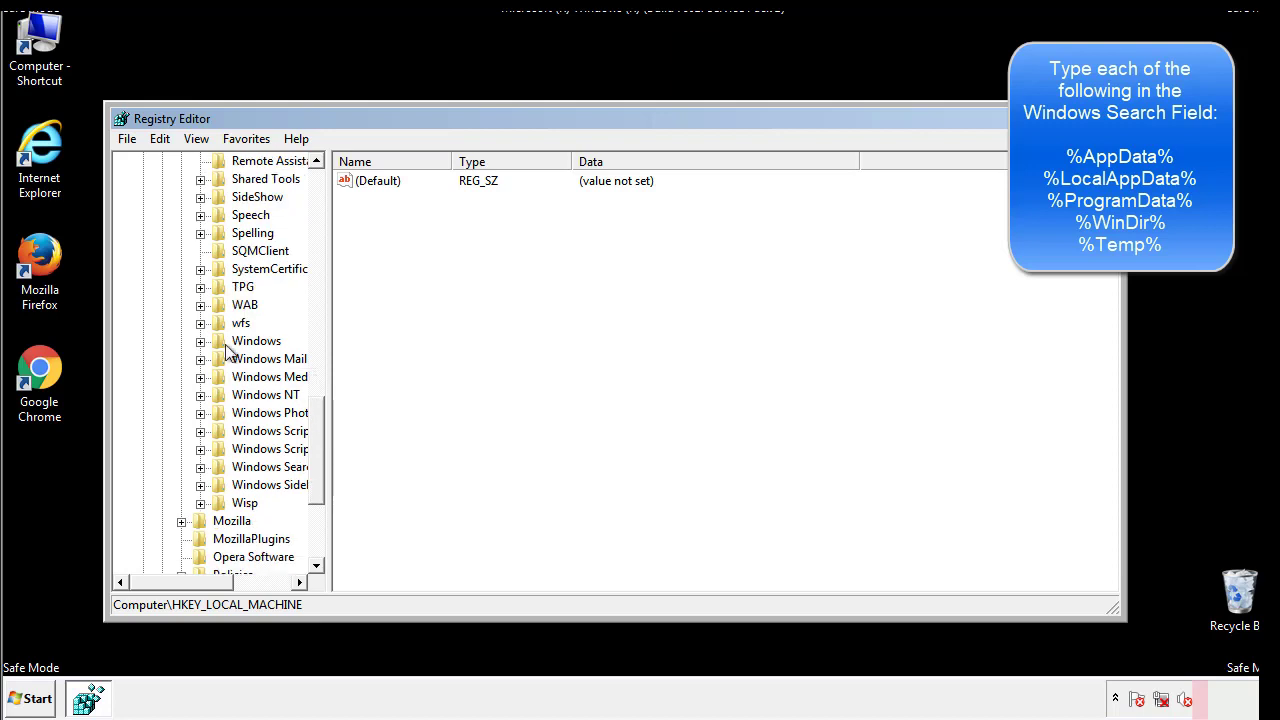
click(200, 341)
click(219, 359)
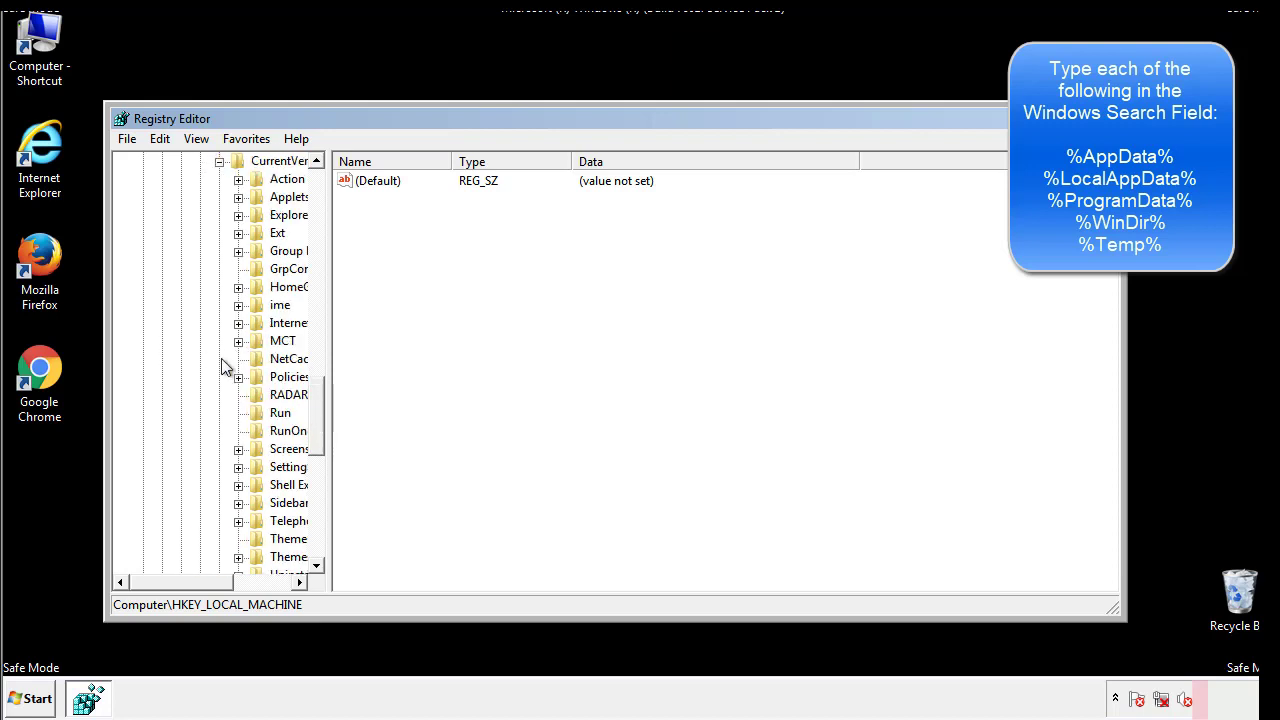
drag(194, 588, 225, 582)
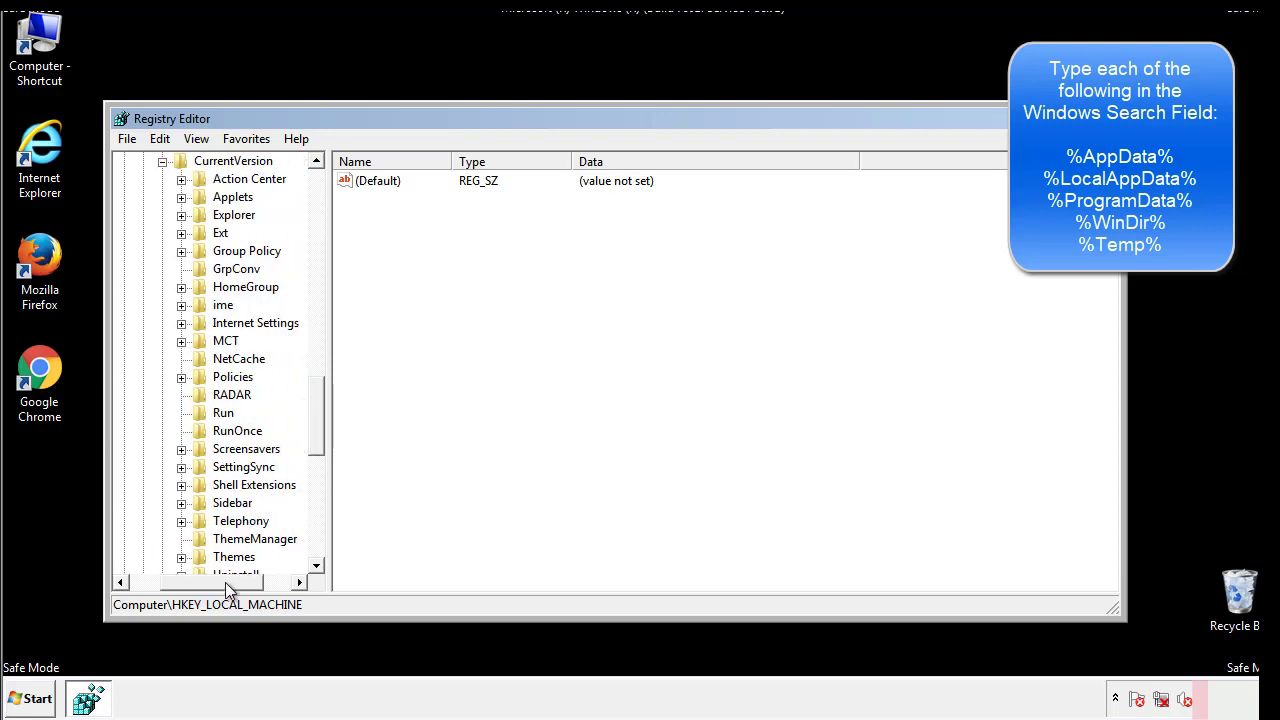
Step: Check the HKCU Run key holds only DAEMON Tools Lite, then collapse the Windows key
click(218, 408)
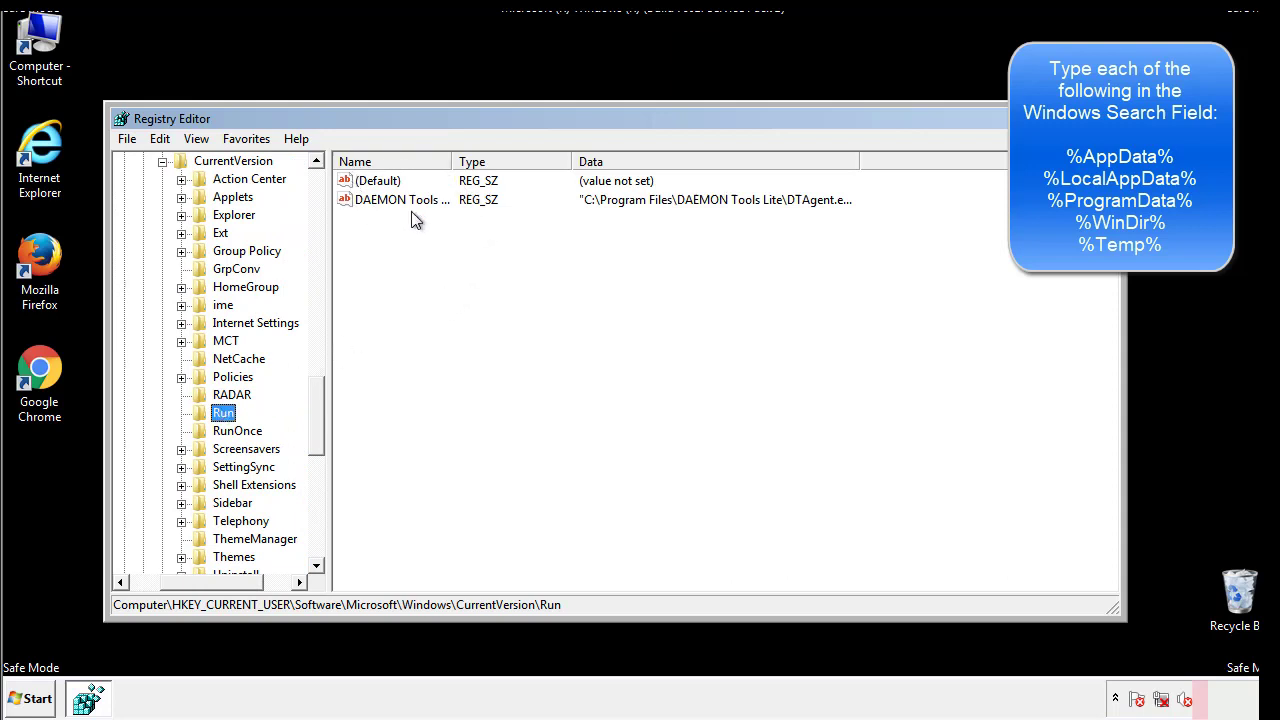
click(545, 235)
drag(212, 579, 187, 581)
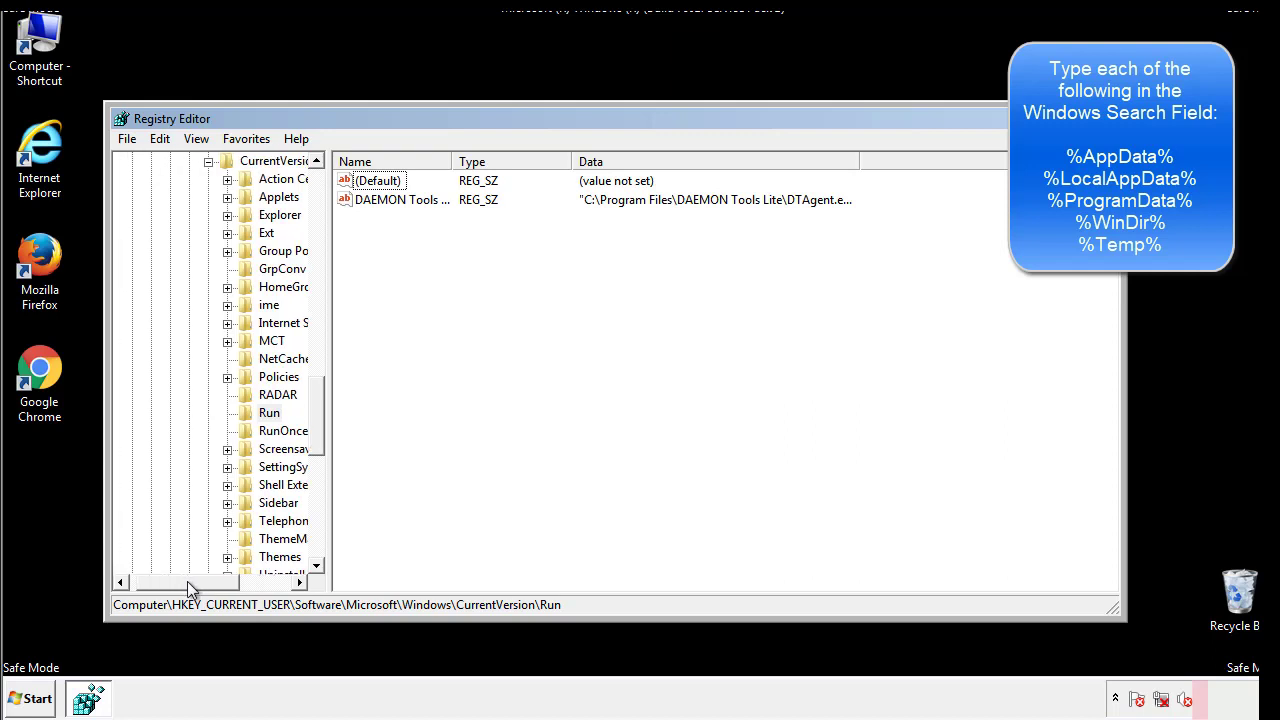
drag(324, 434, 316, 417)
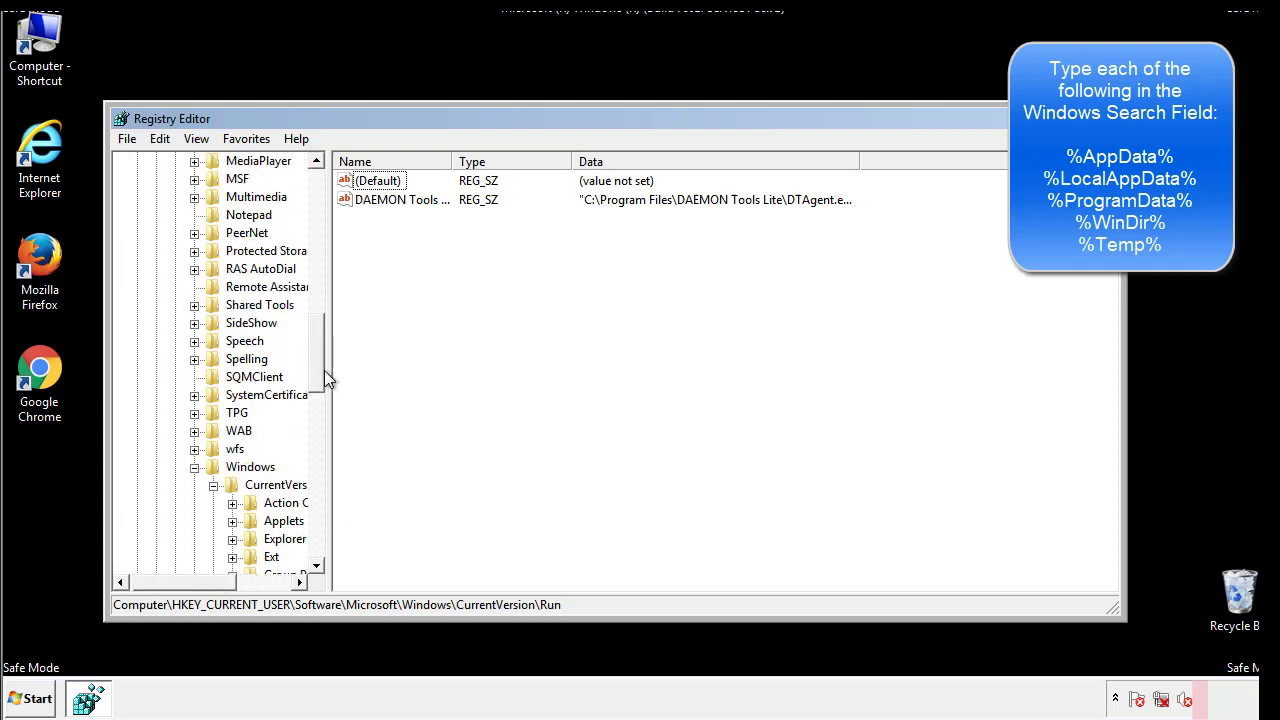
click(195, 467)
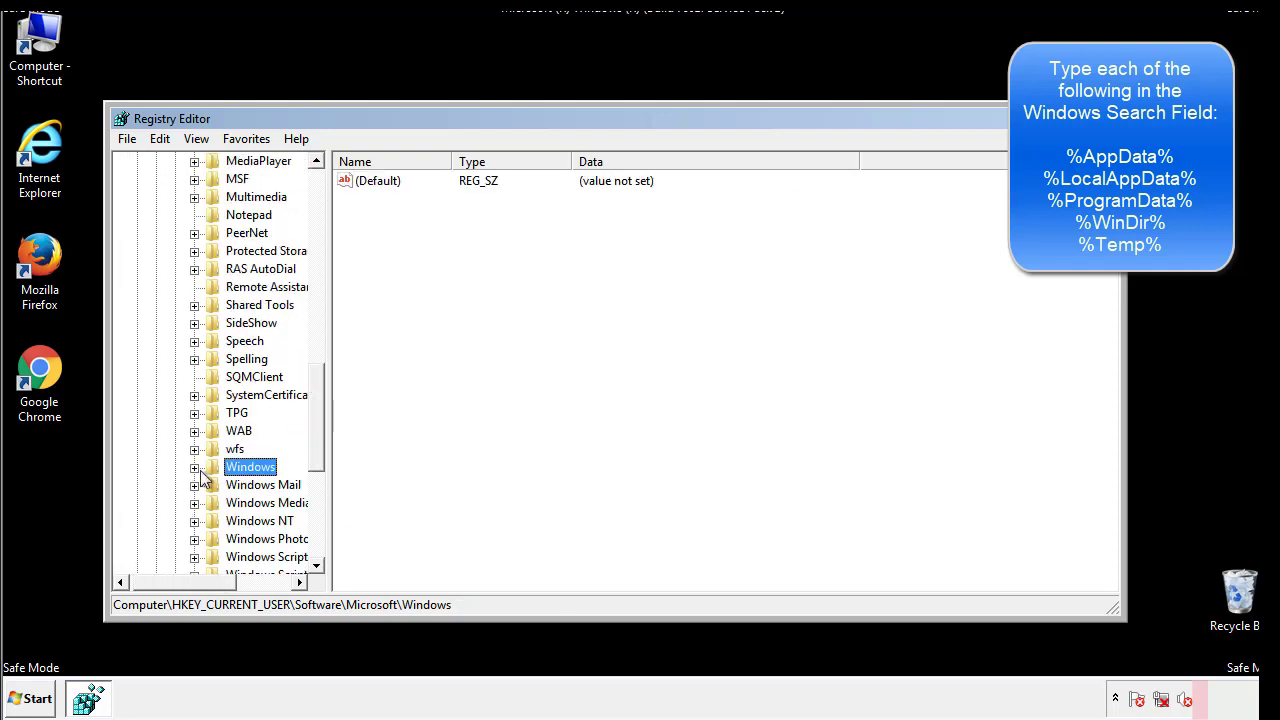
drag(321, 445, 322, 247)
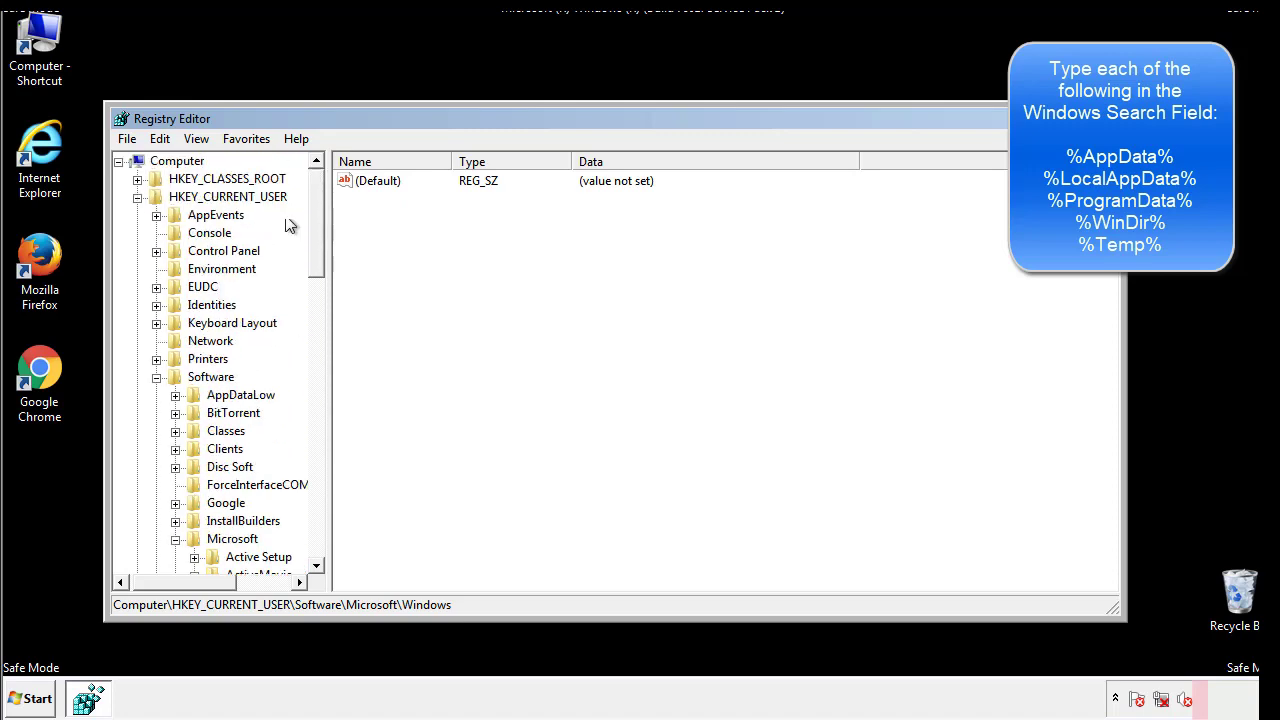
Step: Search the registry for '%tem' to reach the VolumeCaches Temporary Files key
click(160, 139)
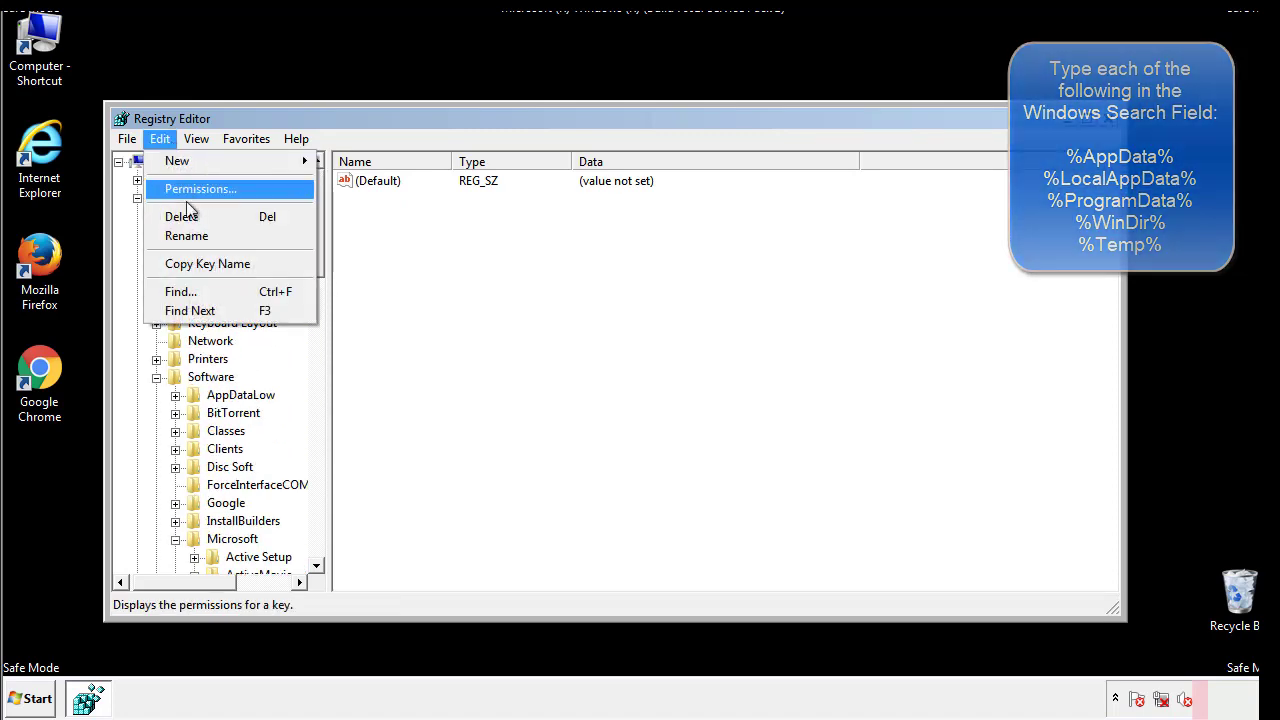
click(181, 291)
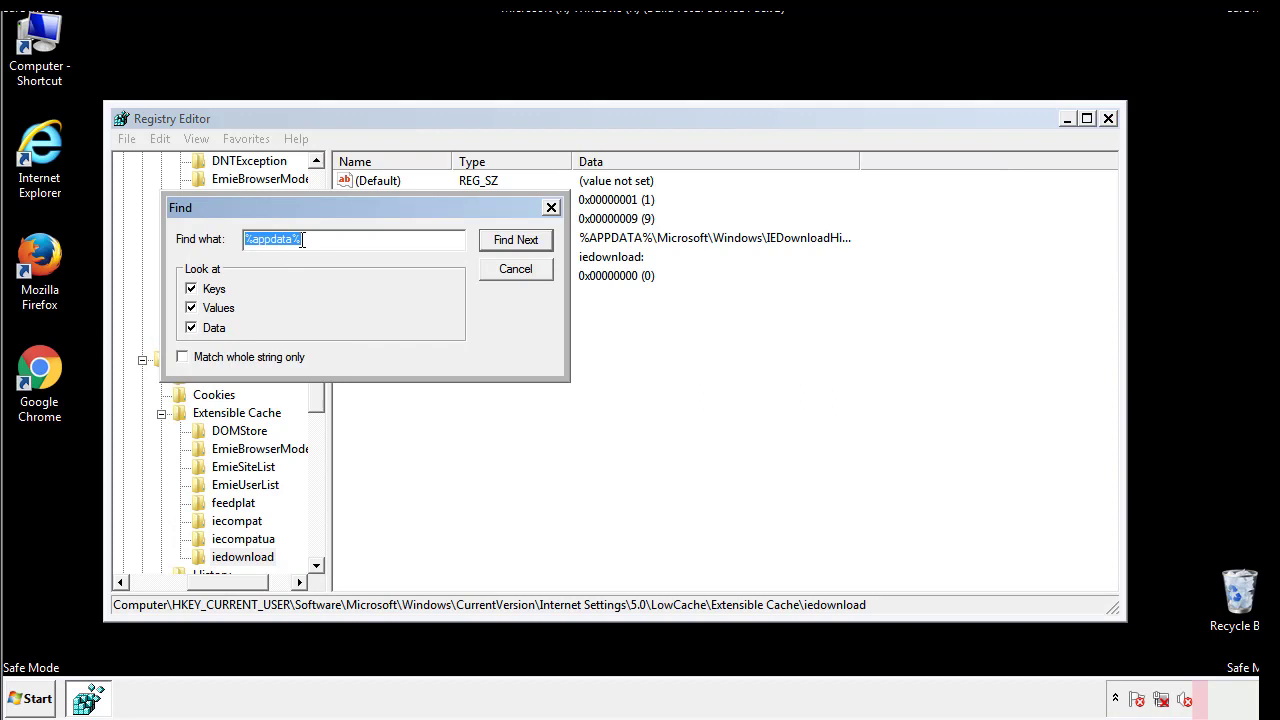
text(%temp%)
key(Return)
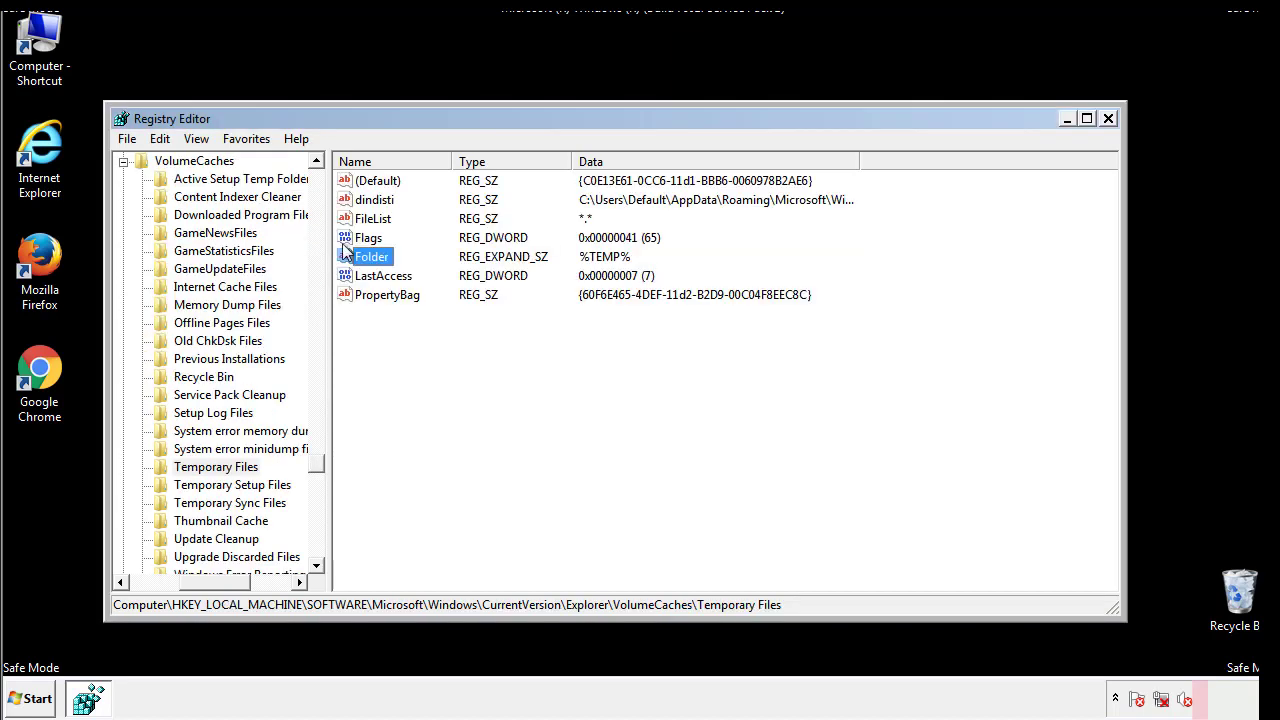
Step: Delete all values in Temporary Files, including dindisti, leaving only (Default)
click(525, 352)
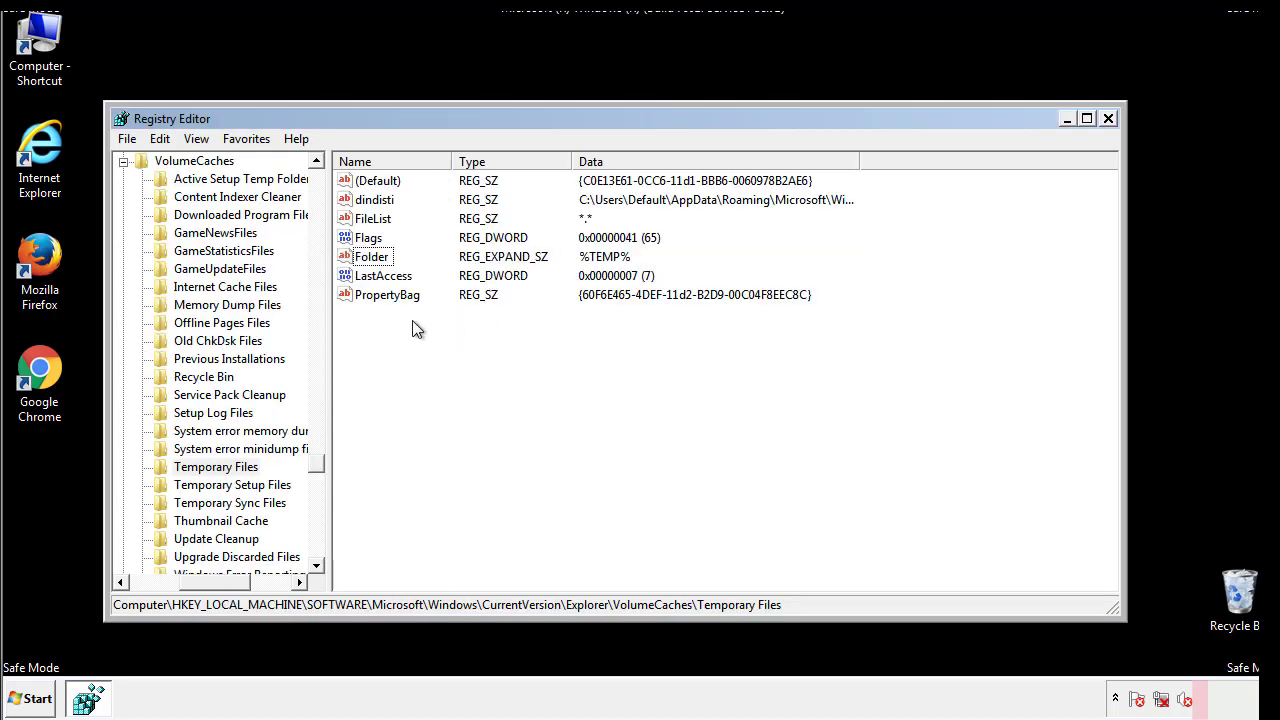
drag(411, 321, 361, 180)
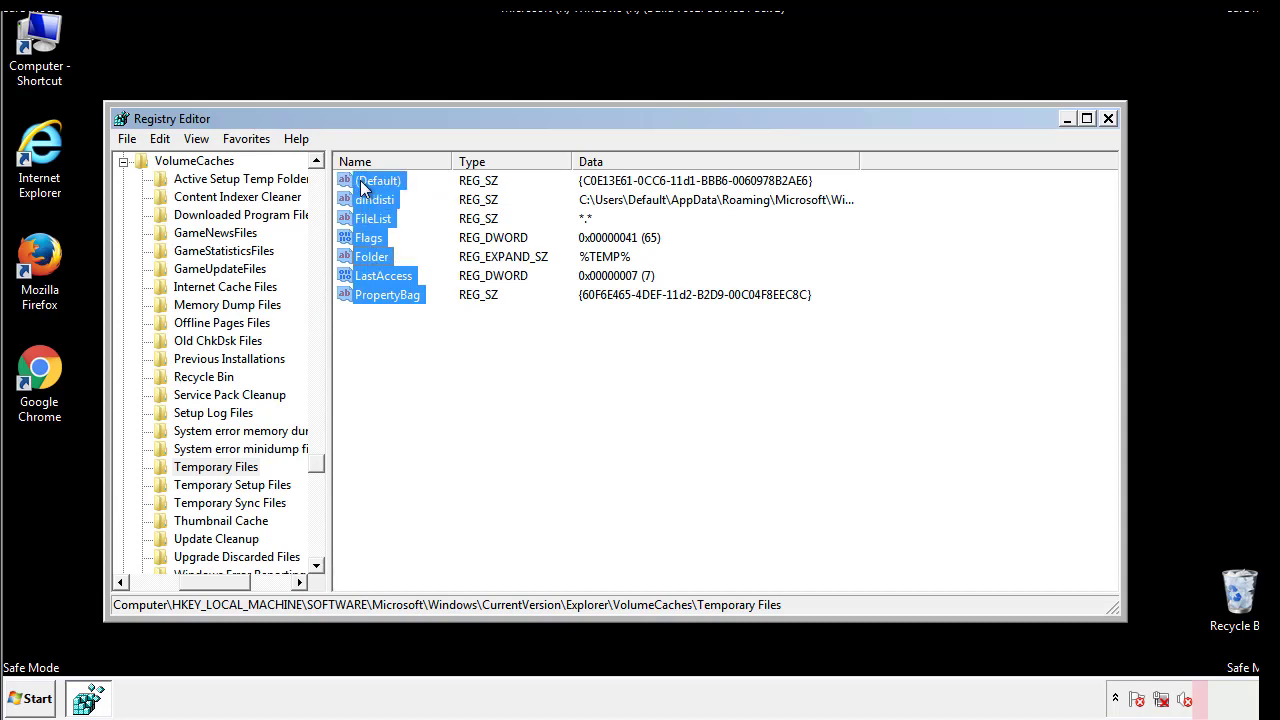
right_click(361, 180)
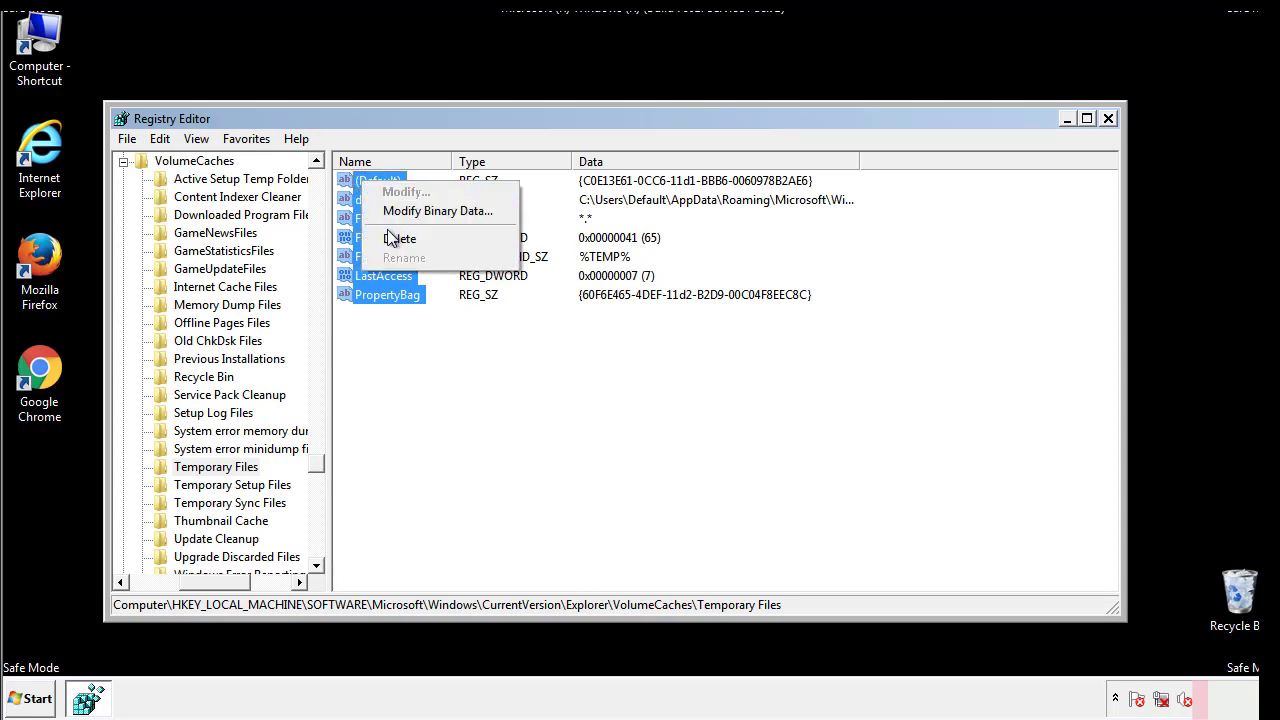
click(388, 235)
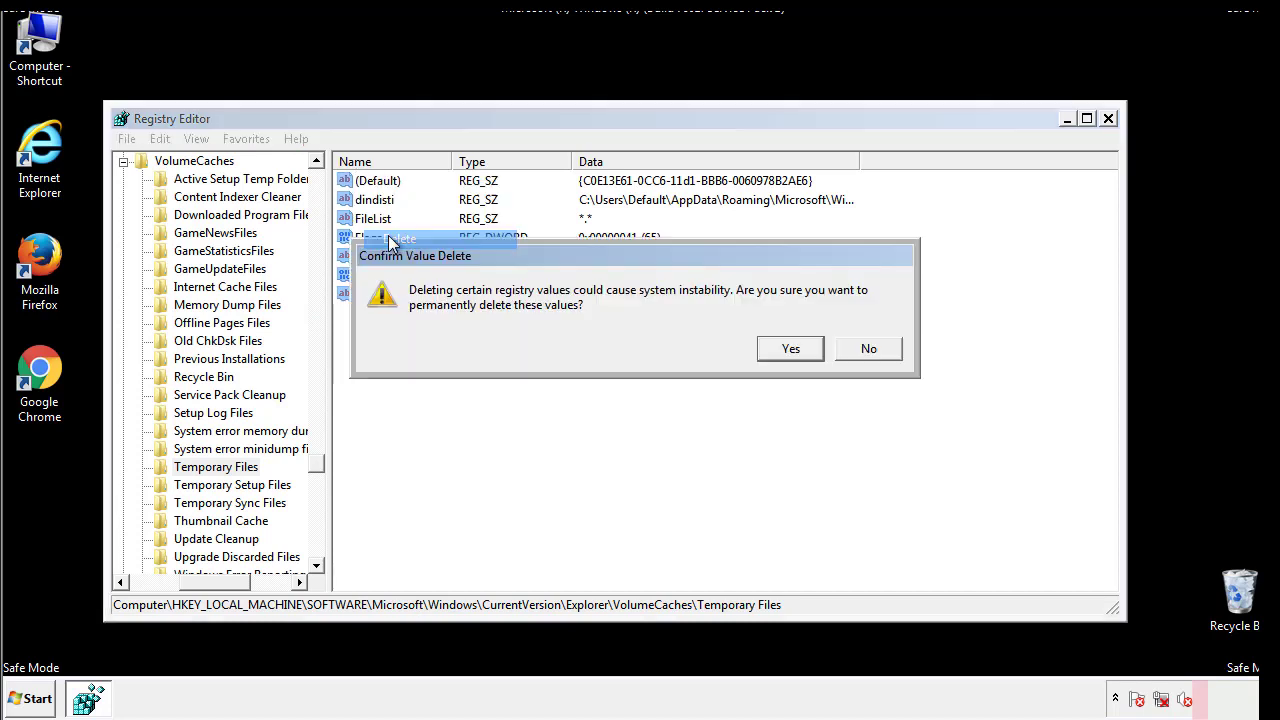
click(791, 348)
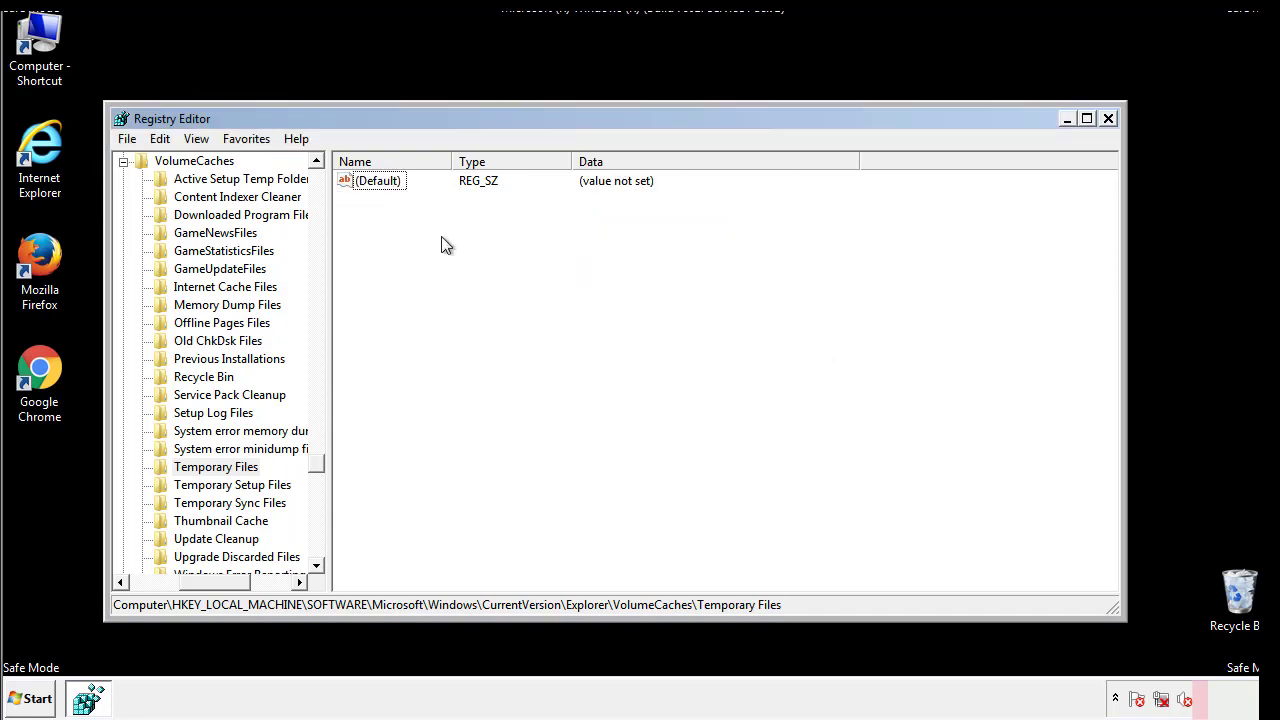
Step: Close Registry Editor, clear Safe boot on the msconfig Boot tab, apply, and restart
click(1110, 119)
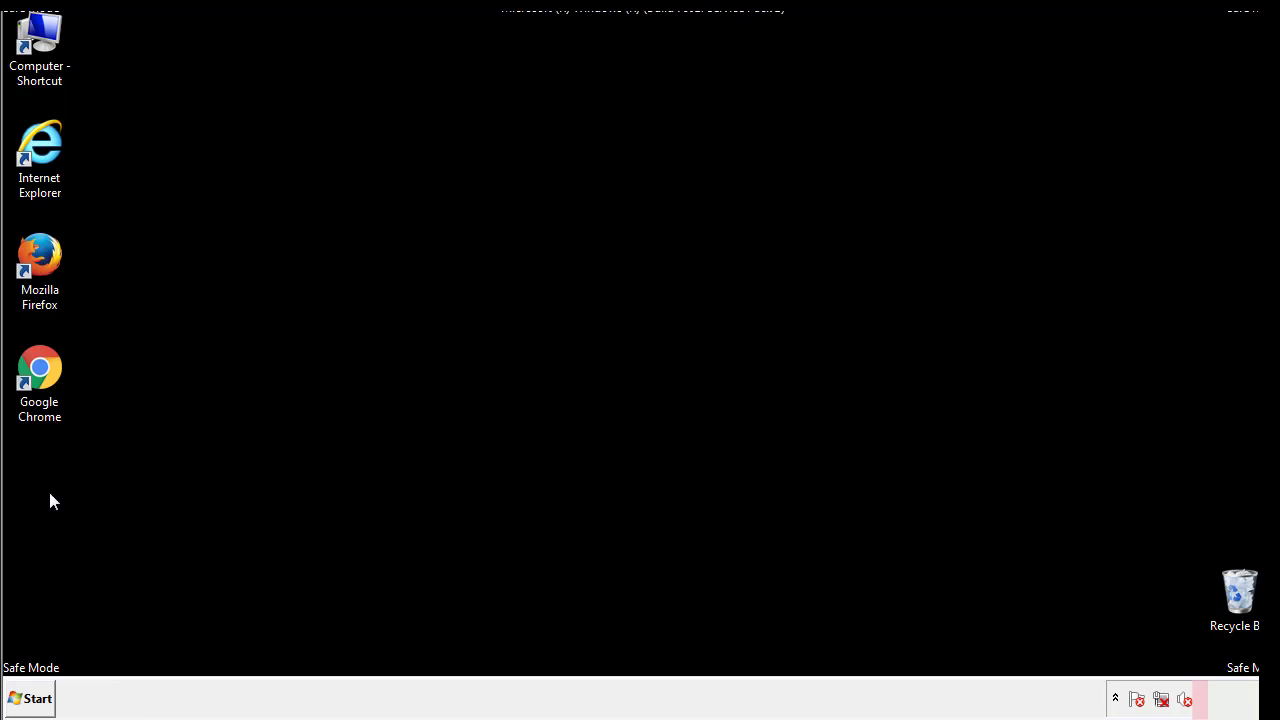
click(24, 700)
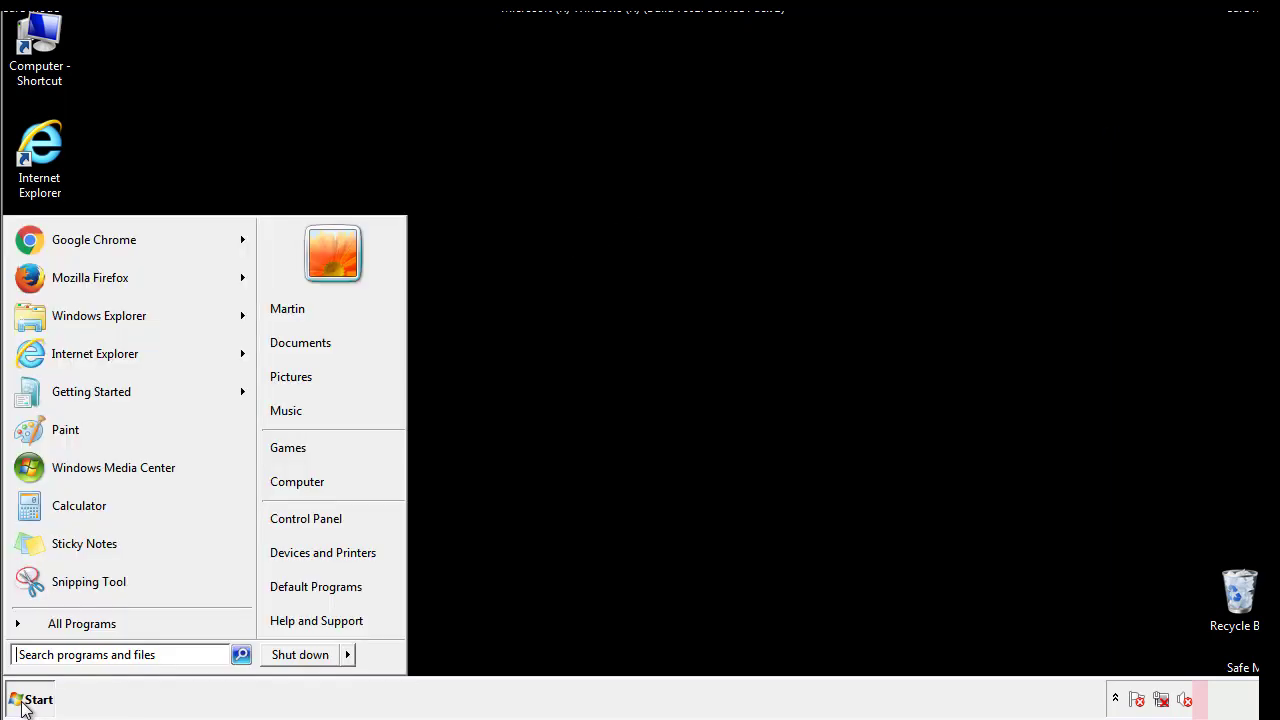
click(69, 654)
text(mscon)
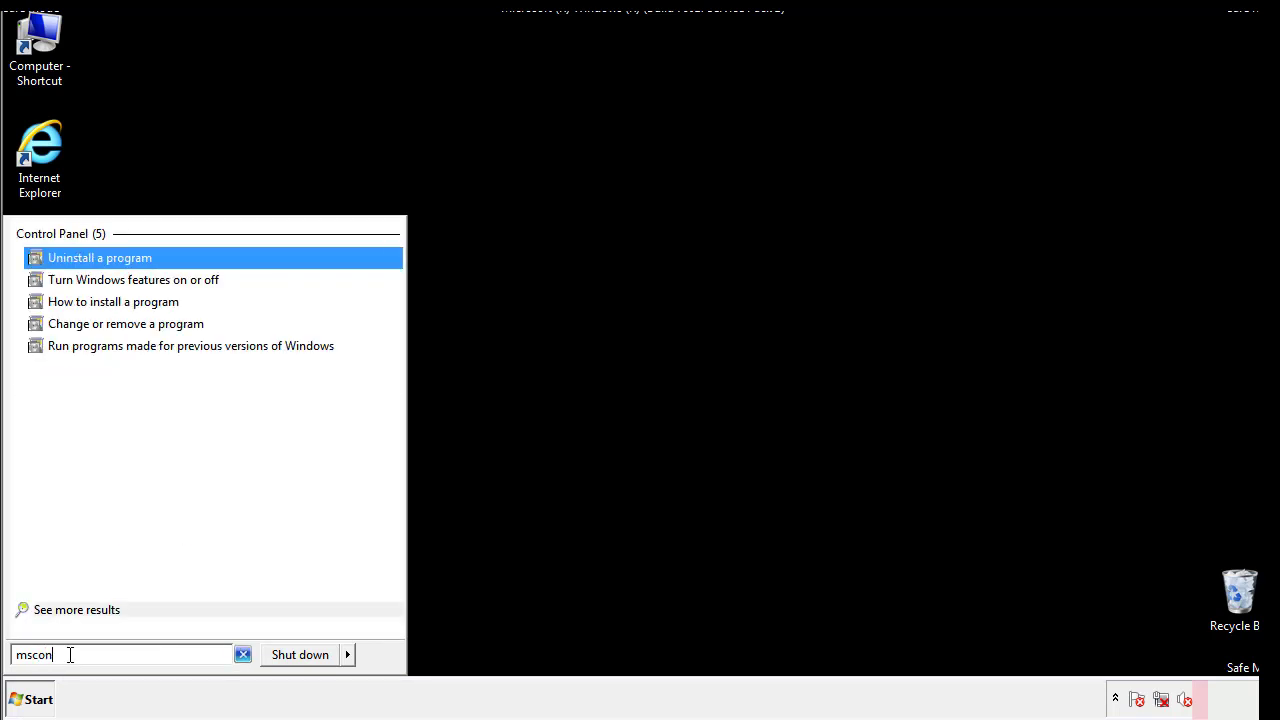
text(fig)
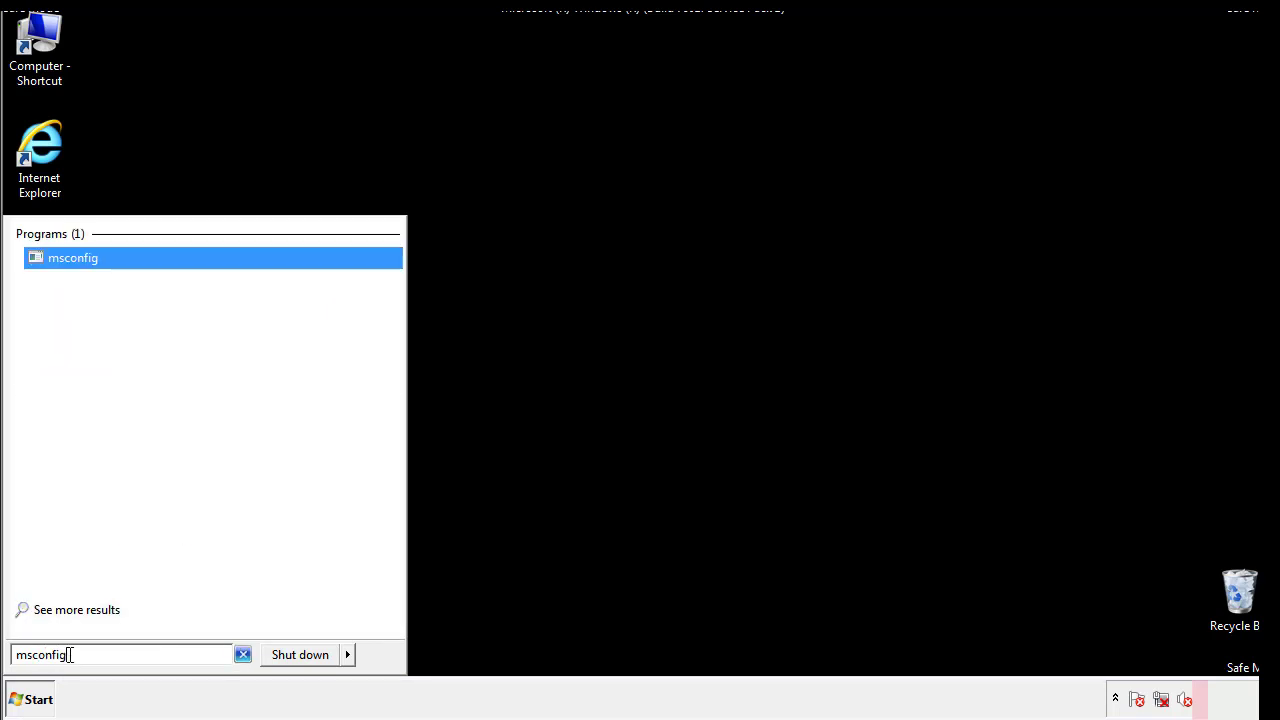
key(Return)
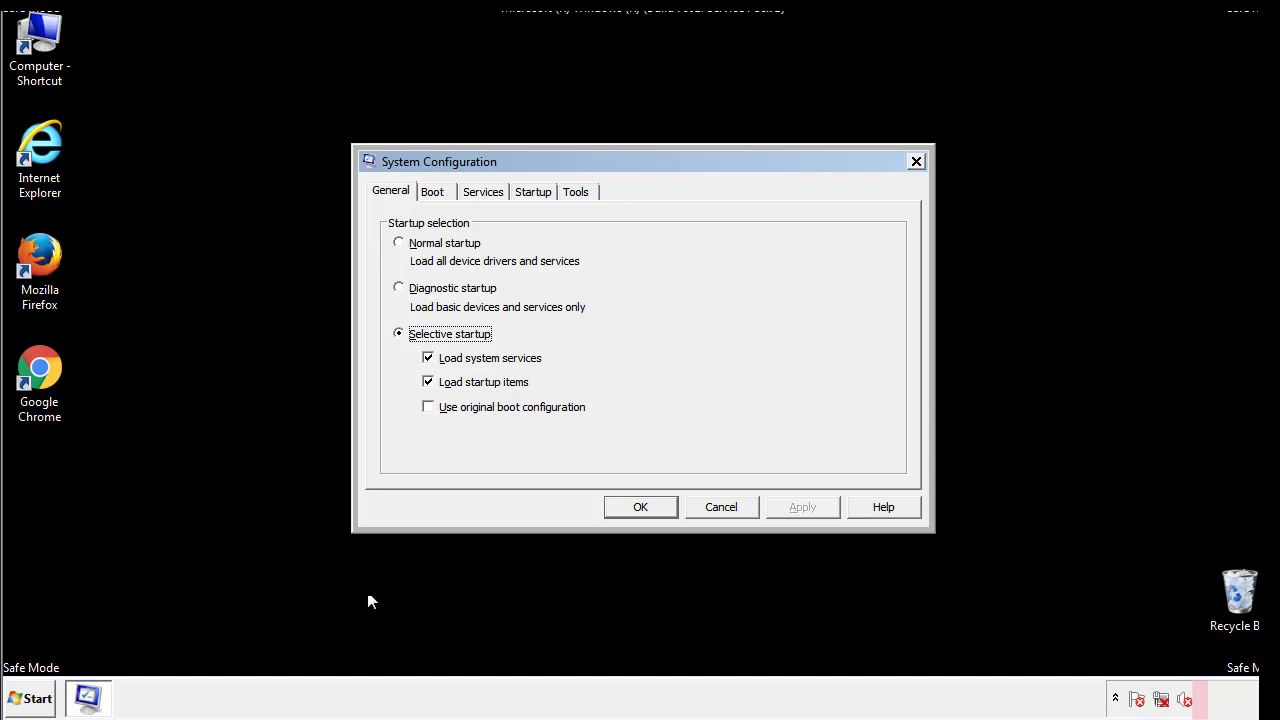
click(434, 192)
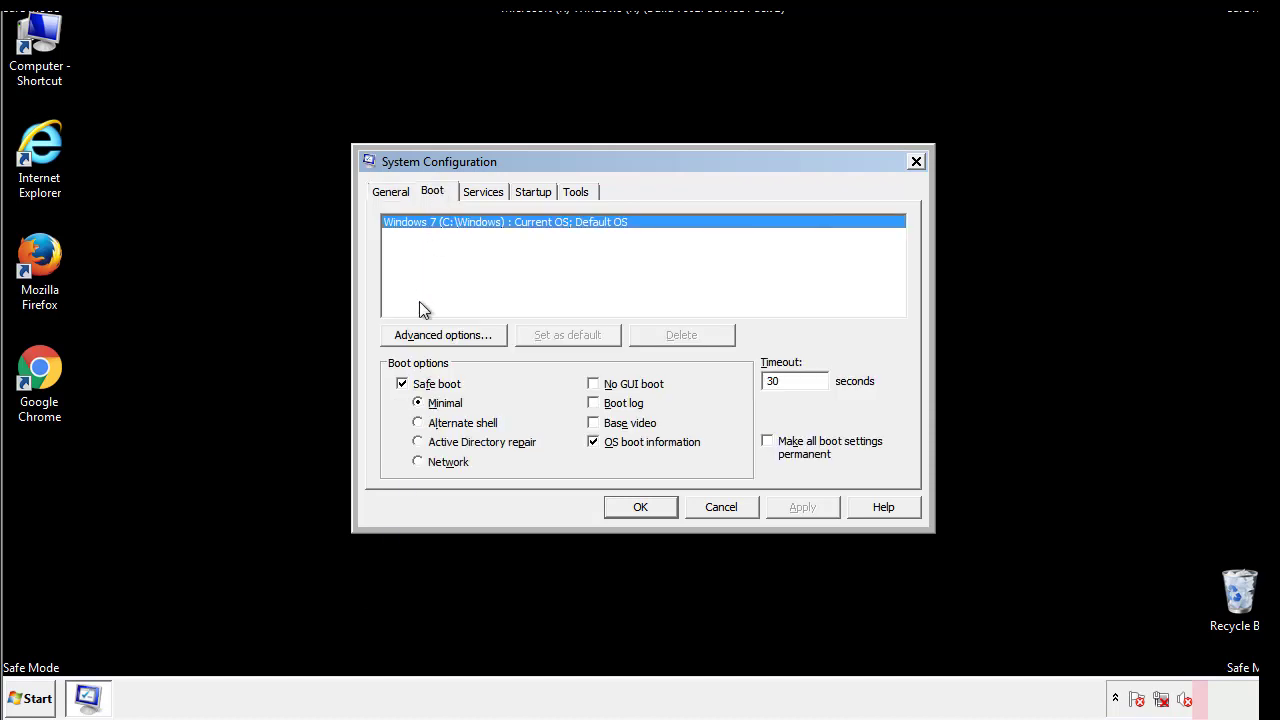
click(405, 384)
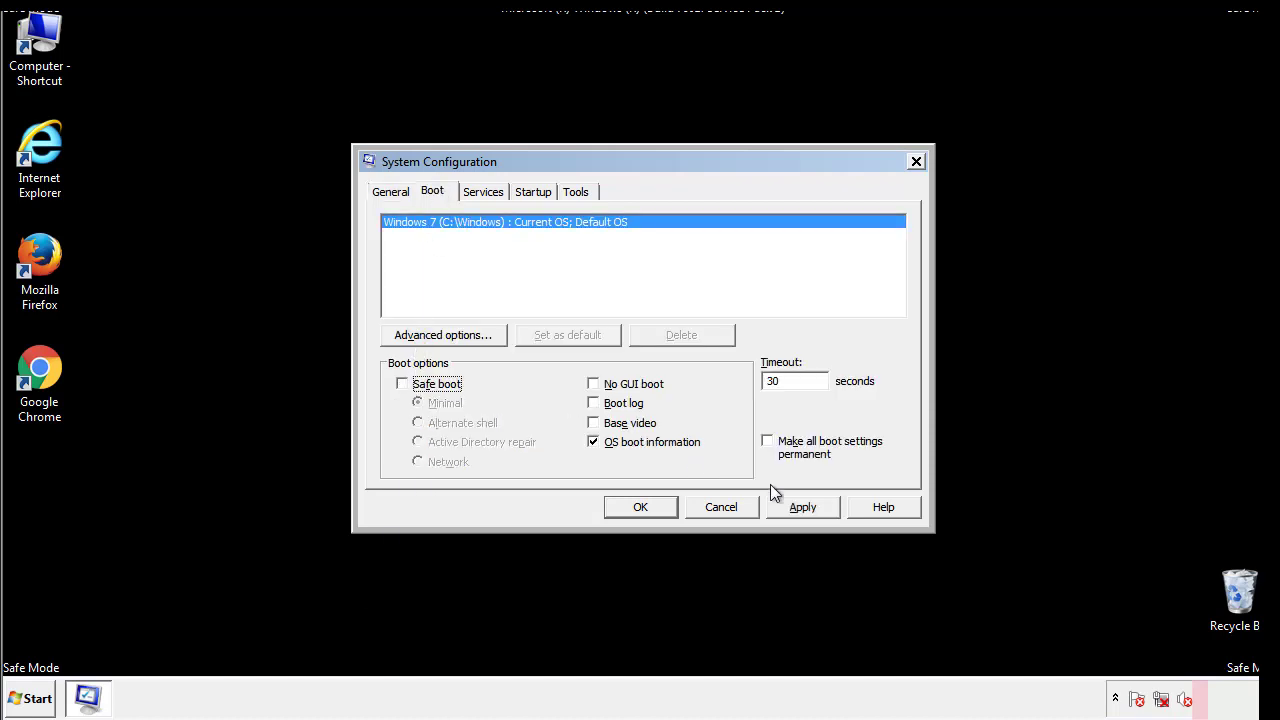
click(805, 506)
click(638, 507)
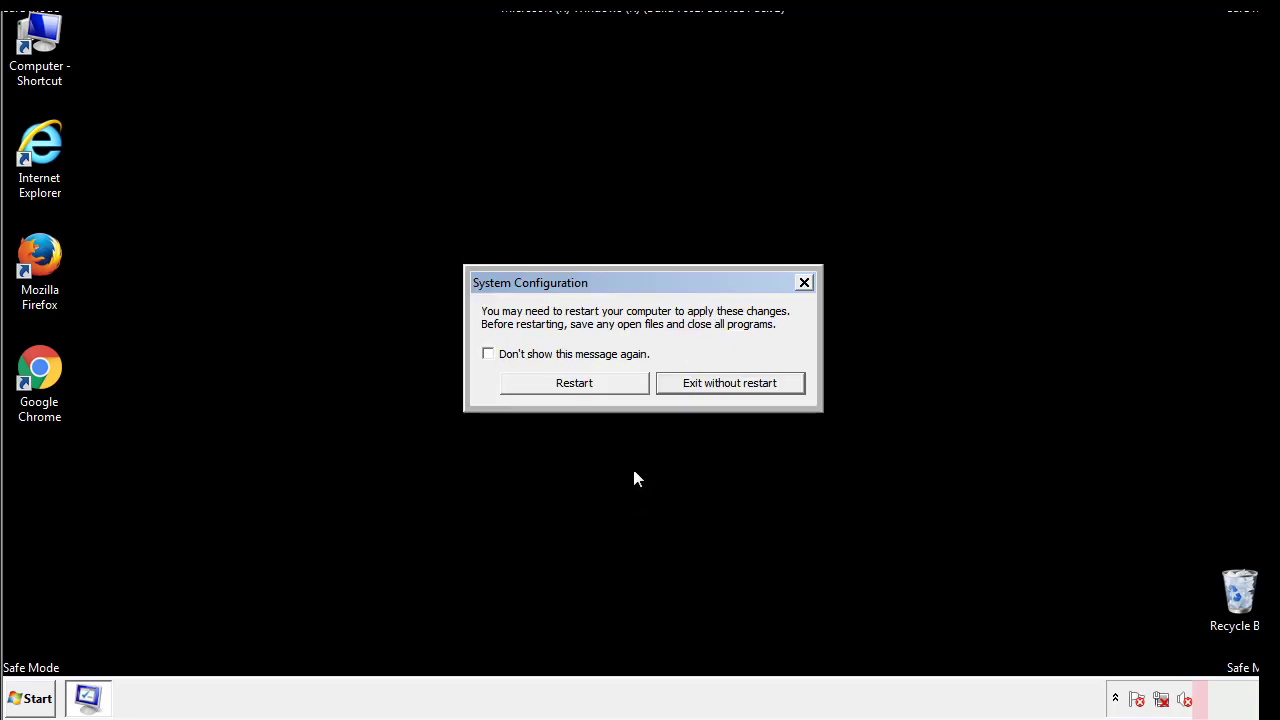
click(592, 390)
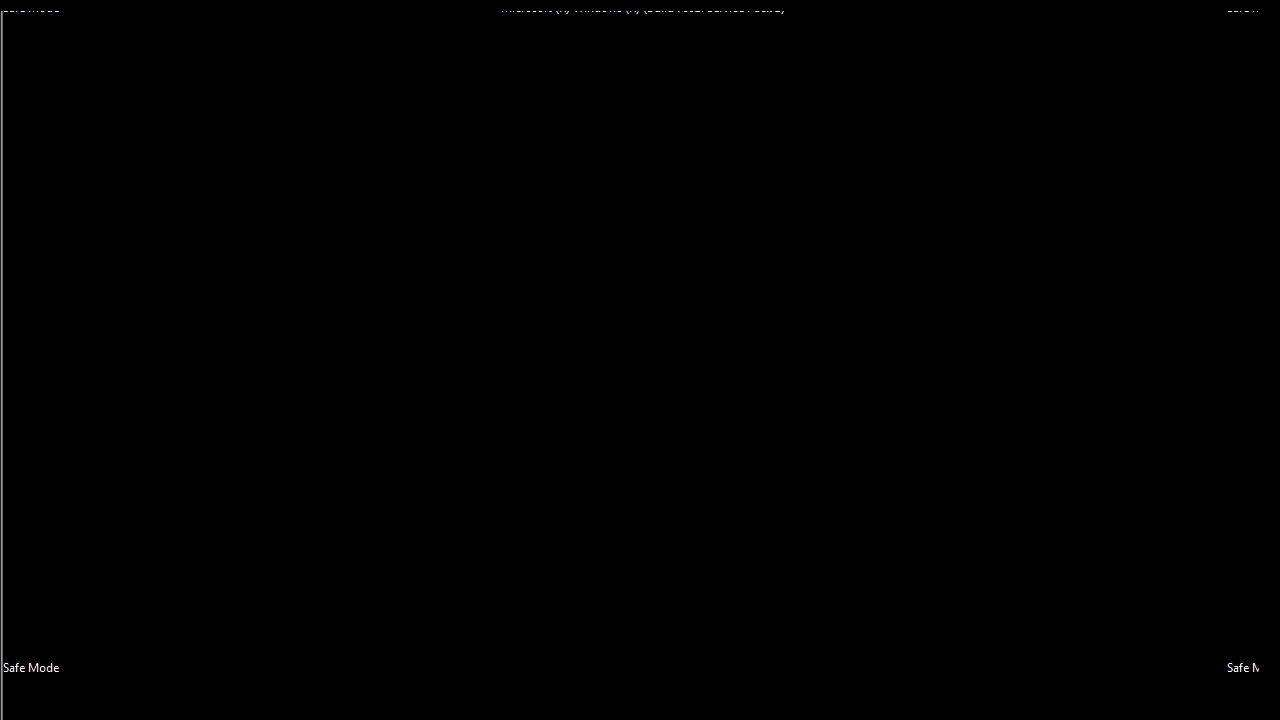